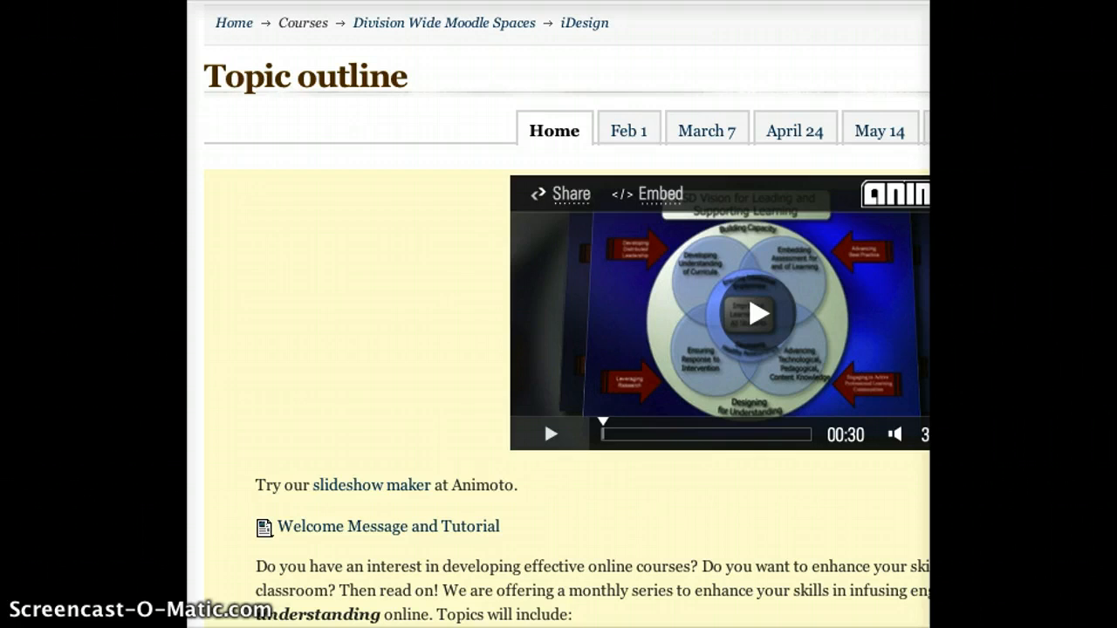
- Open the Backup page from the iDesign course's administration
left_click(354, 252)
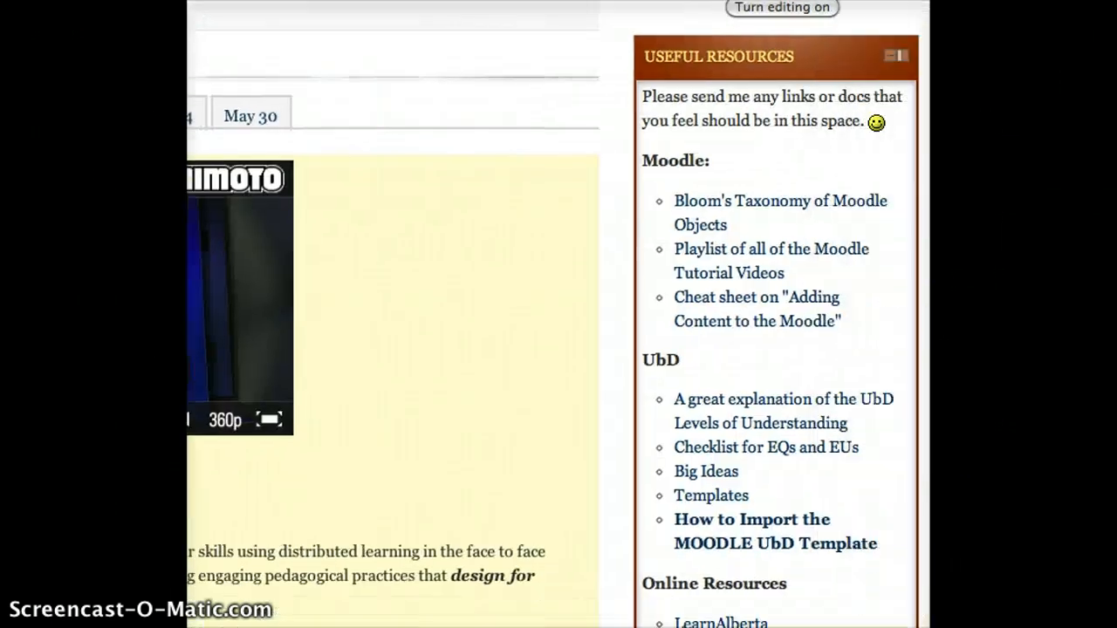
scroll(665, 351, "down", 15)
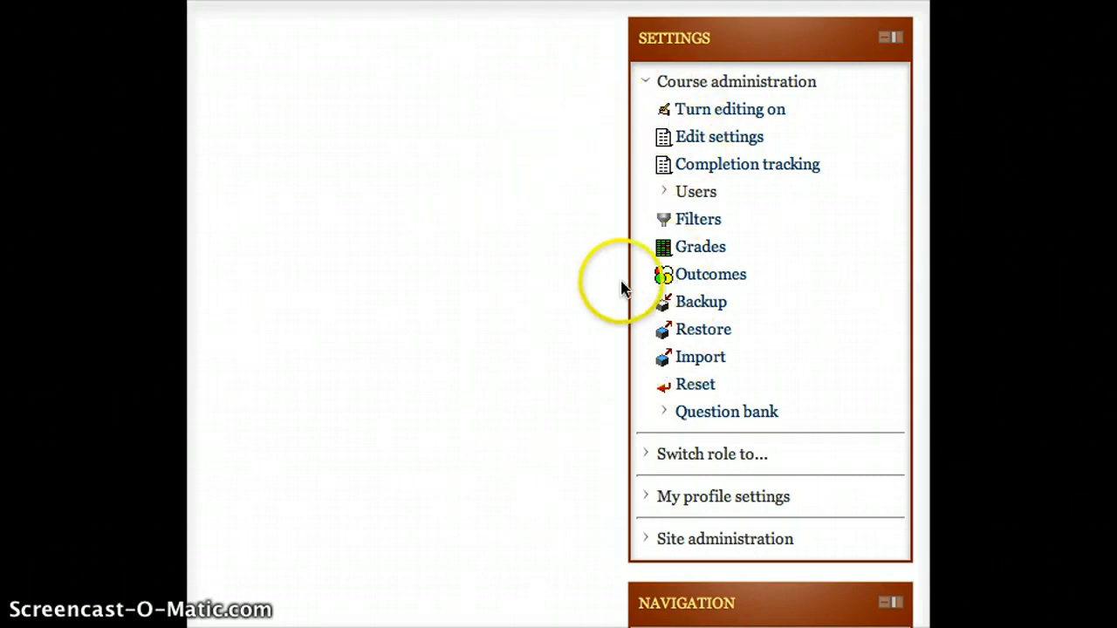
left_click(707, 305)
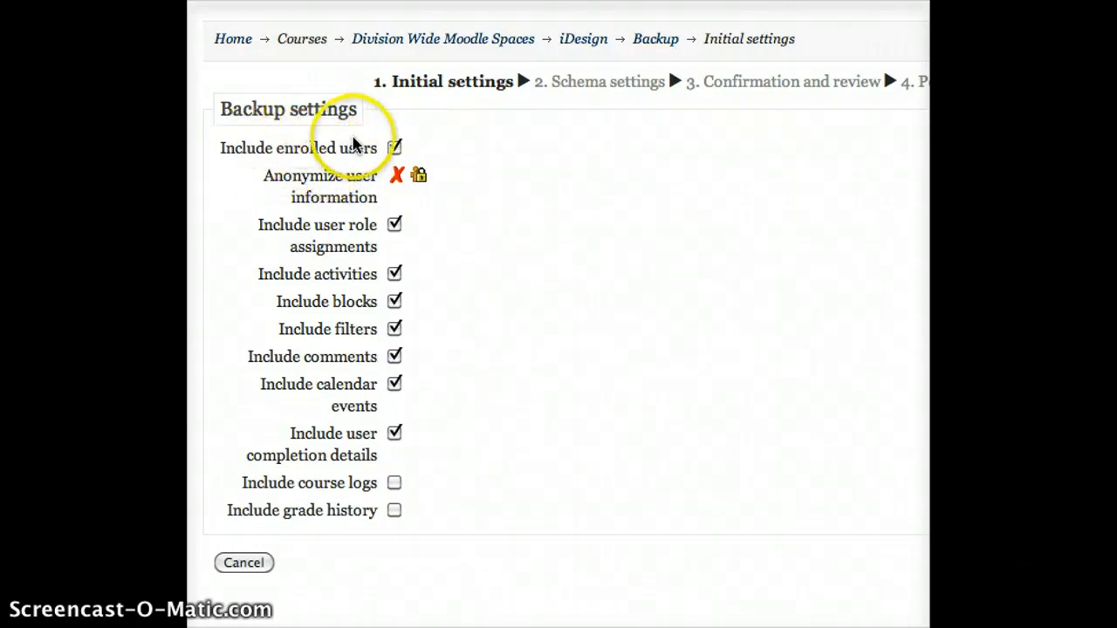
- Untick Include enrolled users and continue to the next backup step
left_click(395, 149)
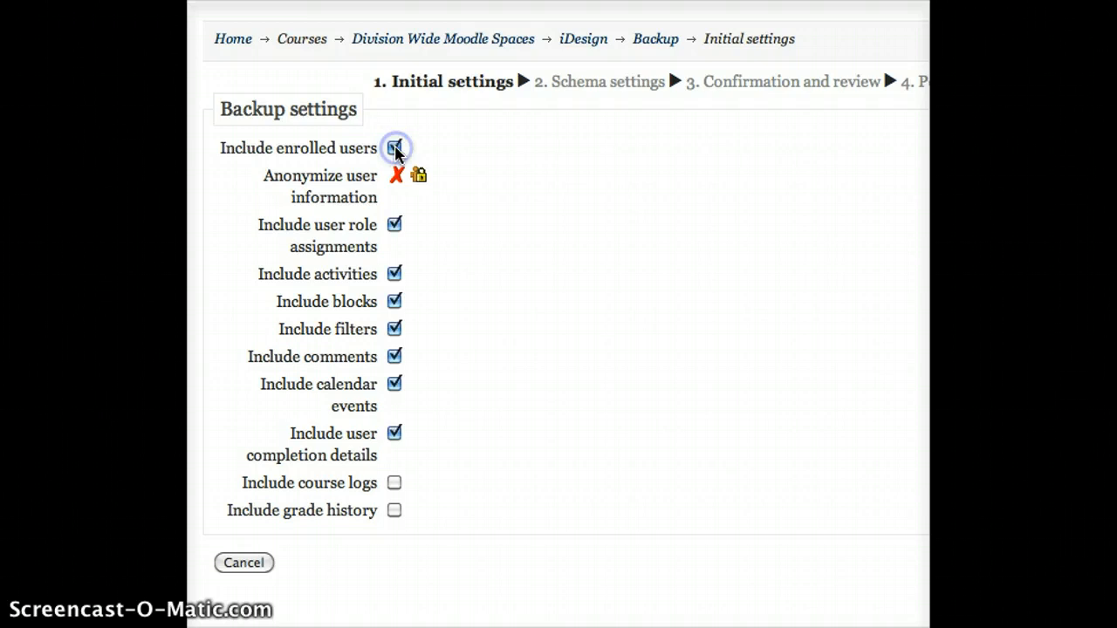
left_click(395, 149)
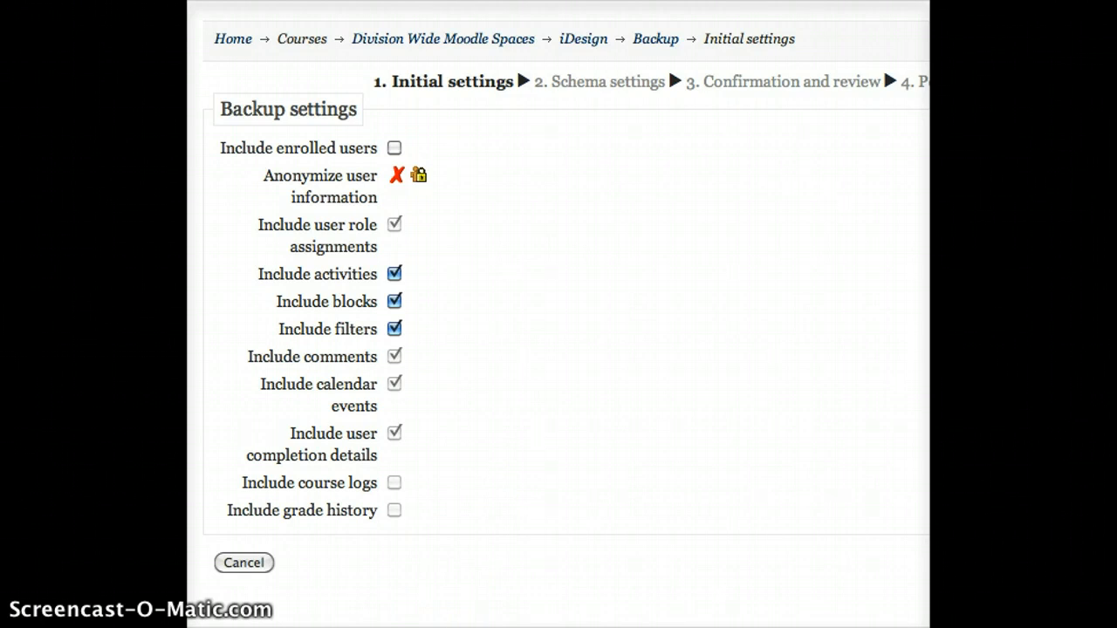
scroll(559, 314, "right", 5)
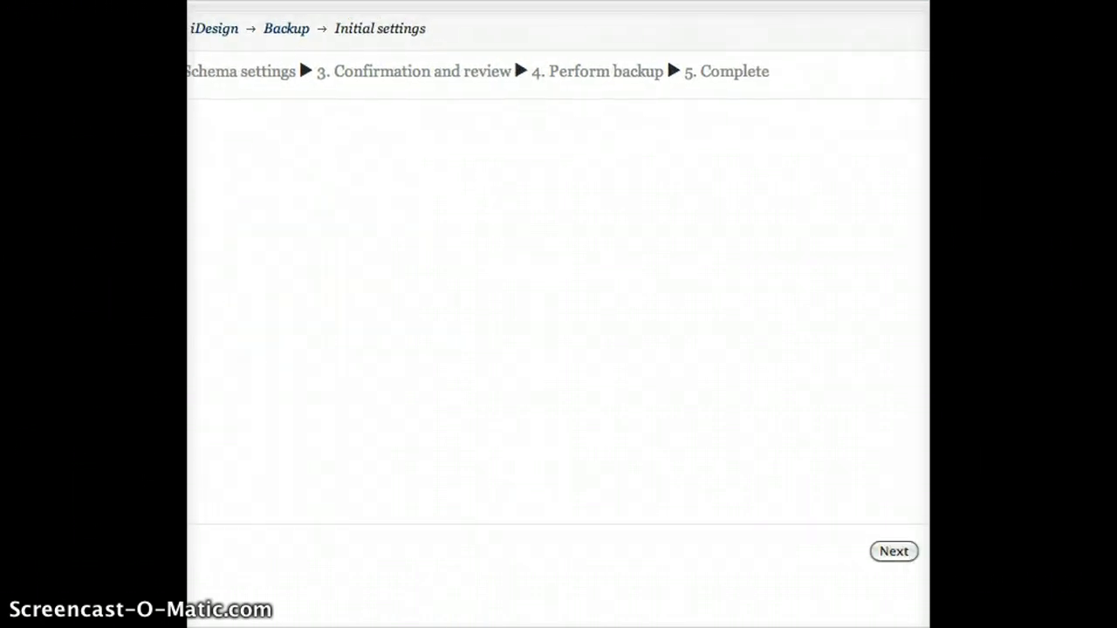
scroll(559, 314, "right", 1)
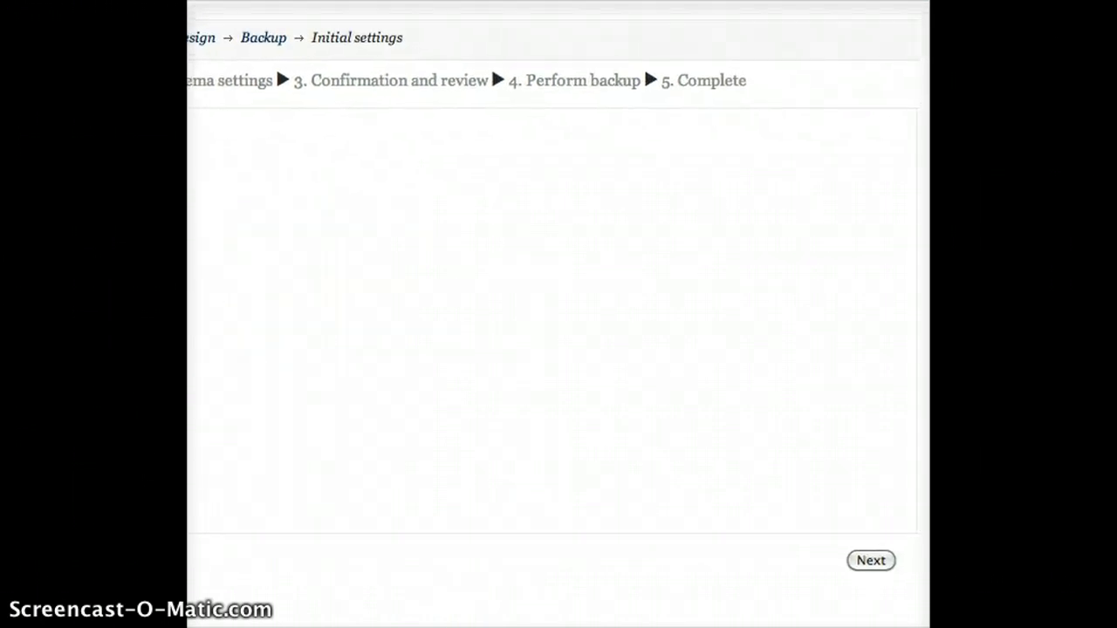
left_click(877, 551)
- Advance to Schema settings and review the sections and activities down to Topic 10
left_click(872, 566)
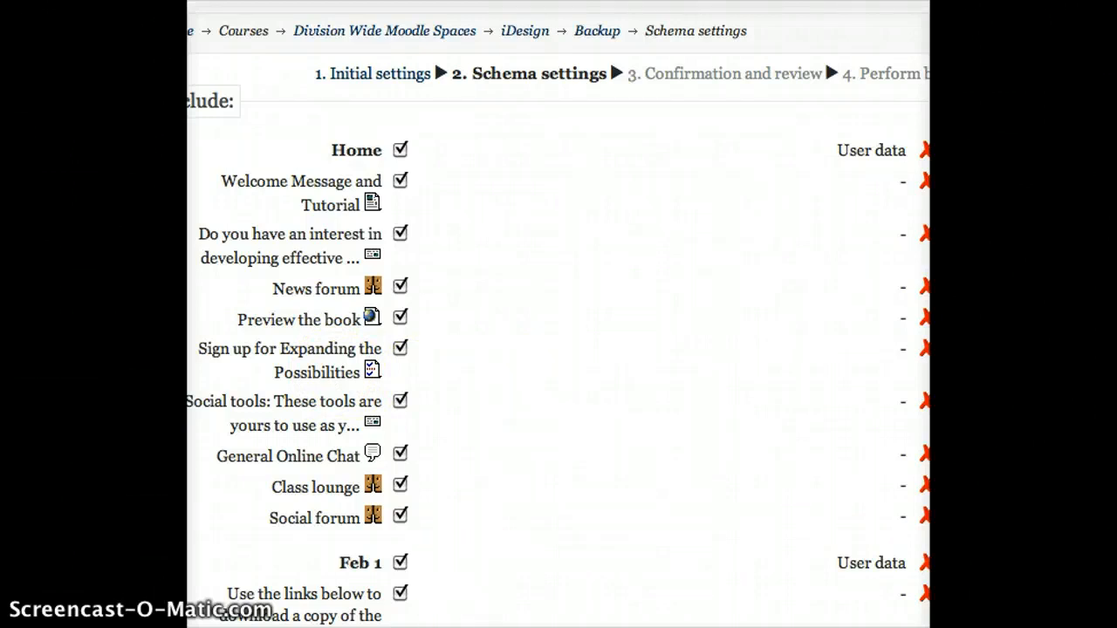
scroll(559, 314, "right", 3)
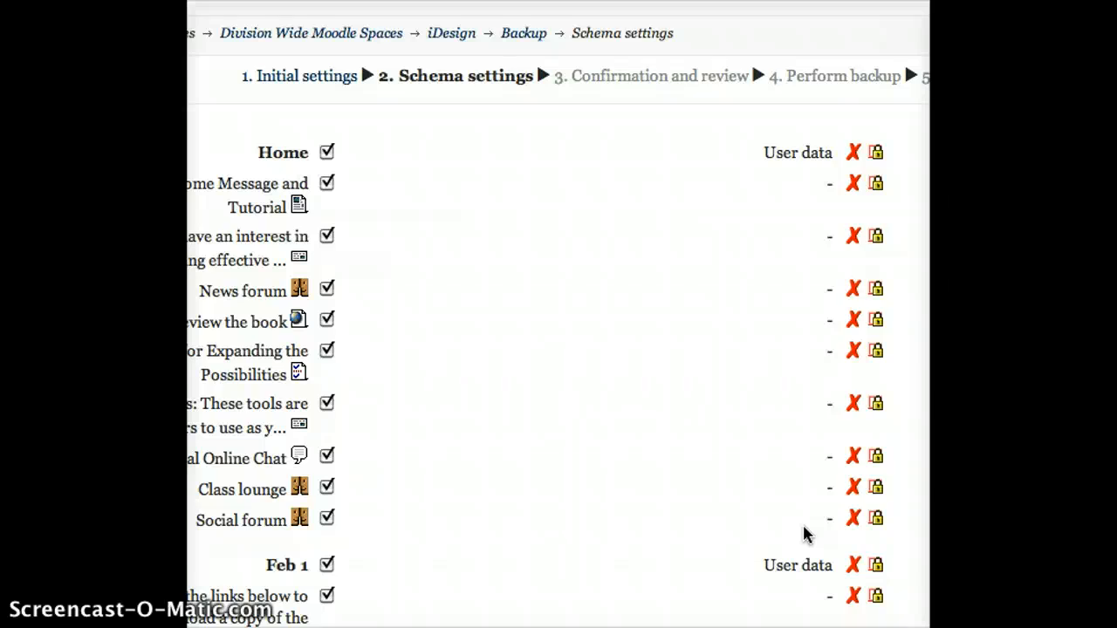
scroll(780, 374, "down", 10)
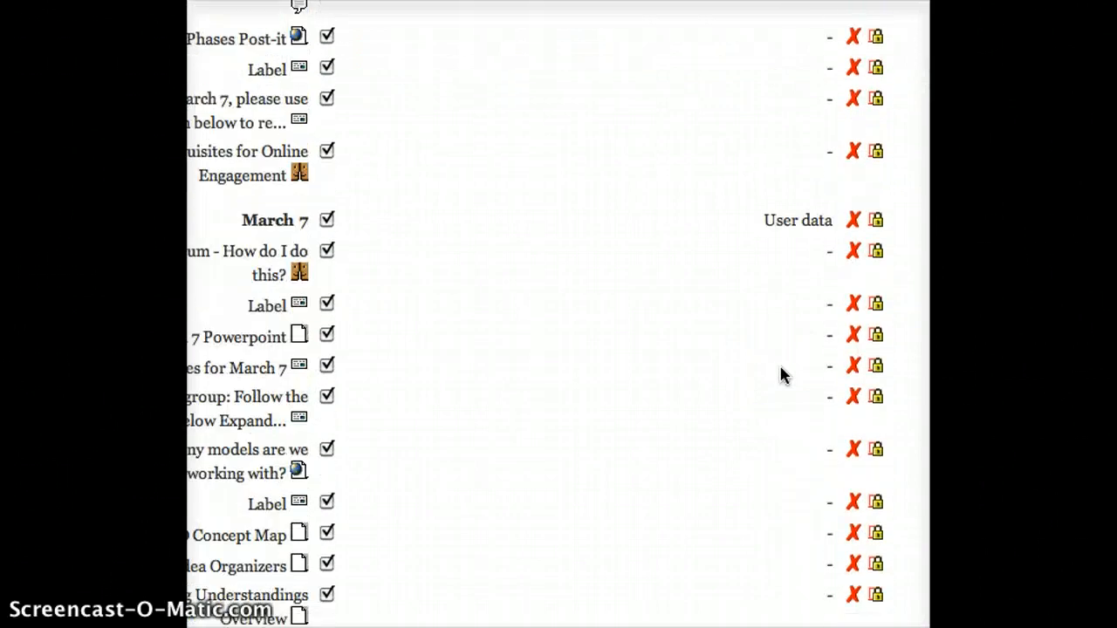
left_click(729, 448)
scroll(732, 451, "down", 5)
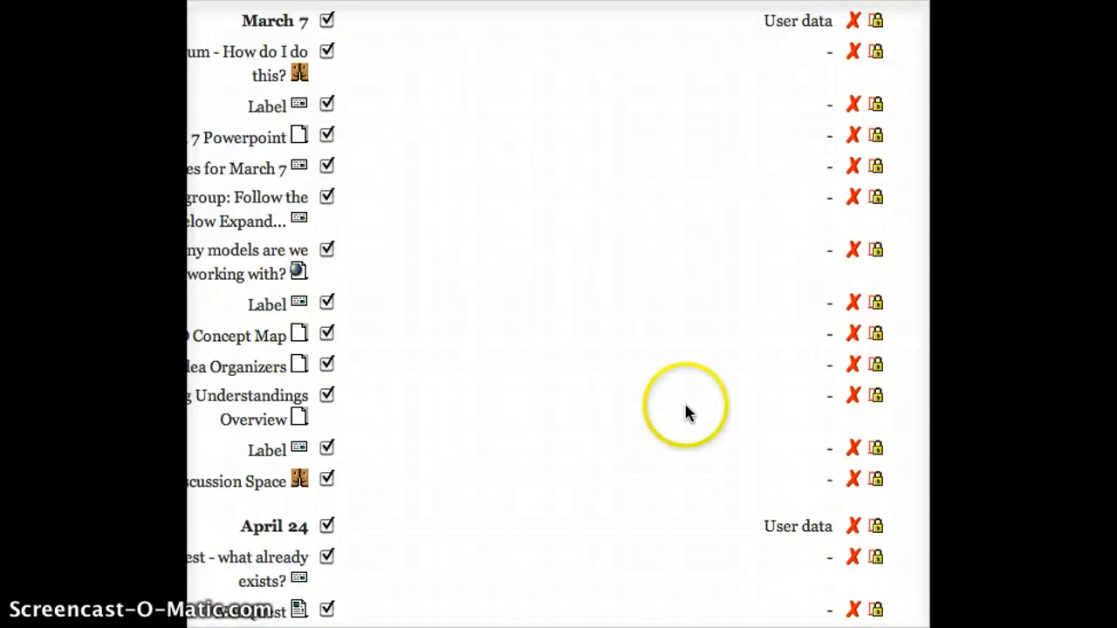
scroll(509, 178, "down", 3)
scroll(509, 179, "down", 20)
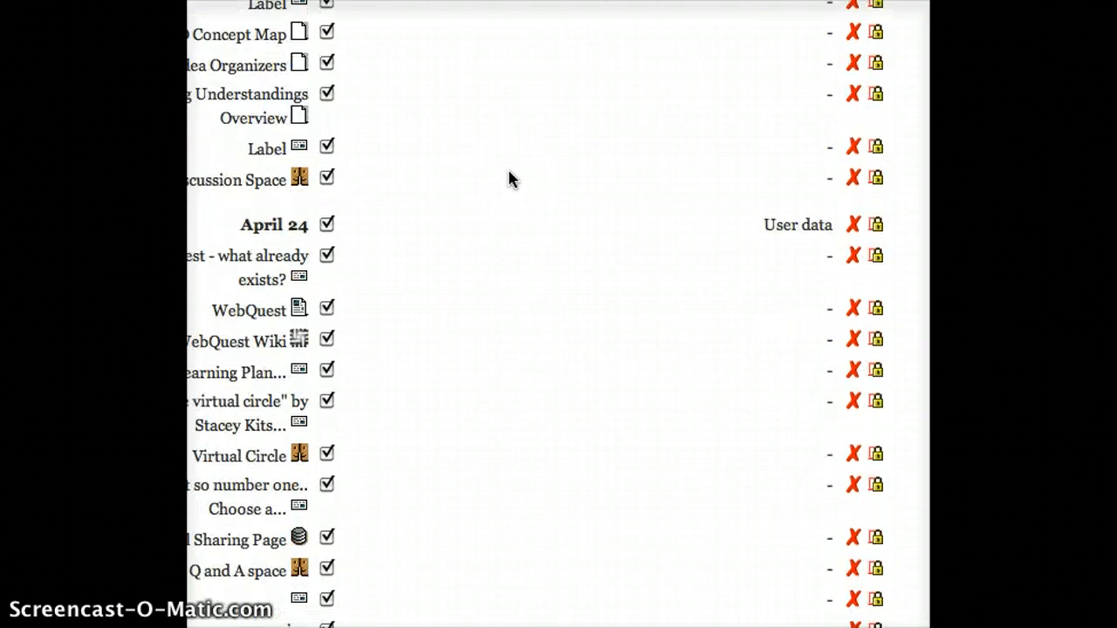
scroll(510, 179, "down", 7)
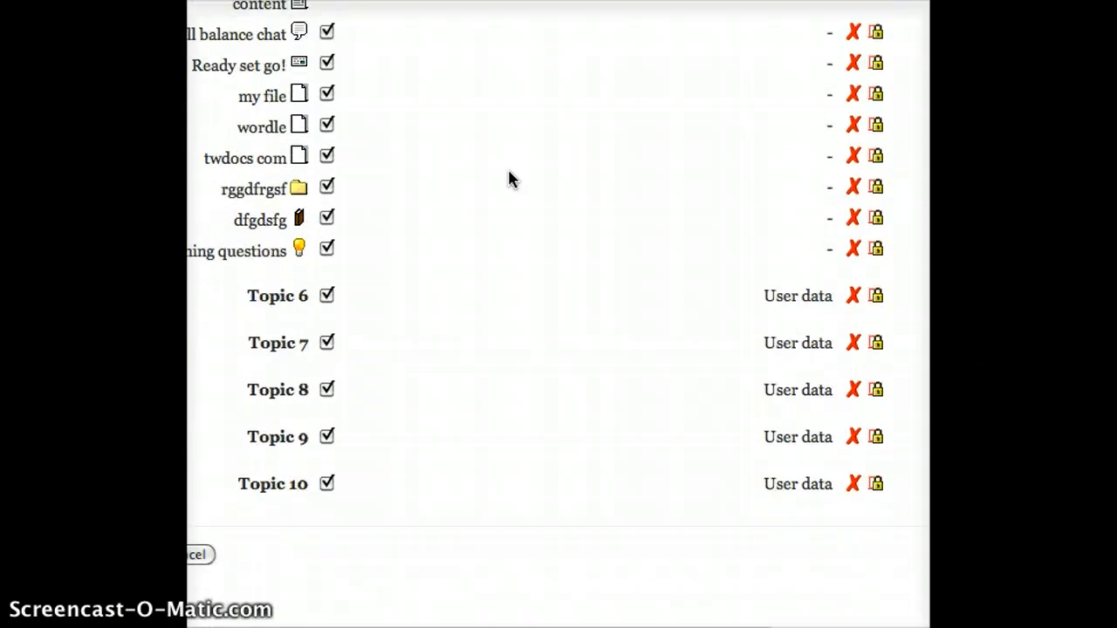
scroll(511, 179, "up", 4)
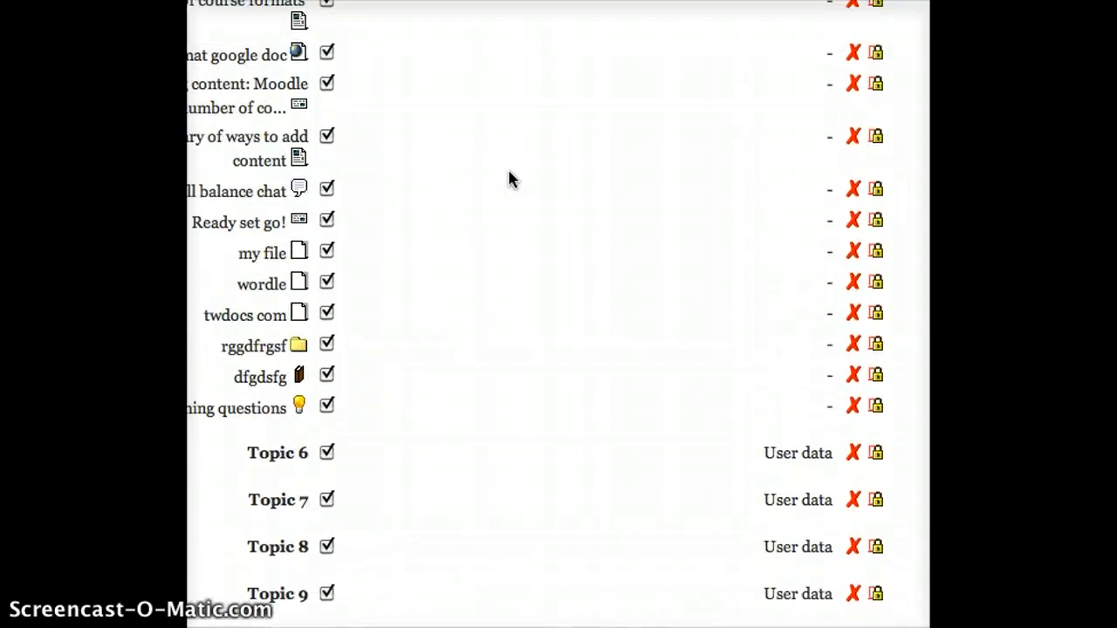
- Untick my file, wordle, twdocs com, rggdfrgsf, dfgdsfg and Burning questions in the schema
left_click(327, 252)
left_click(327, 252)
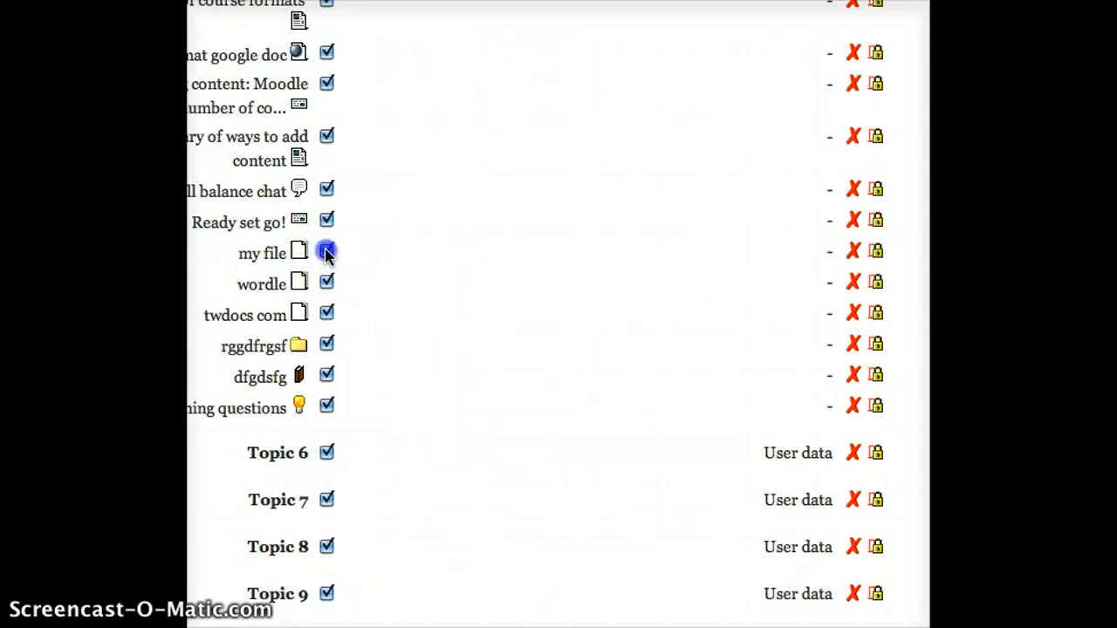
left_click(326, 283)
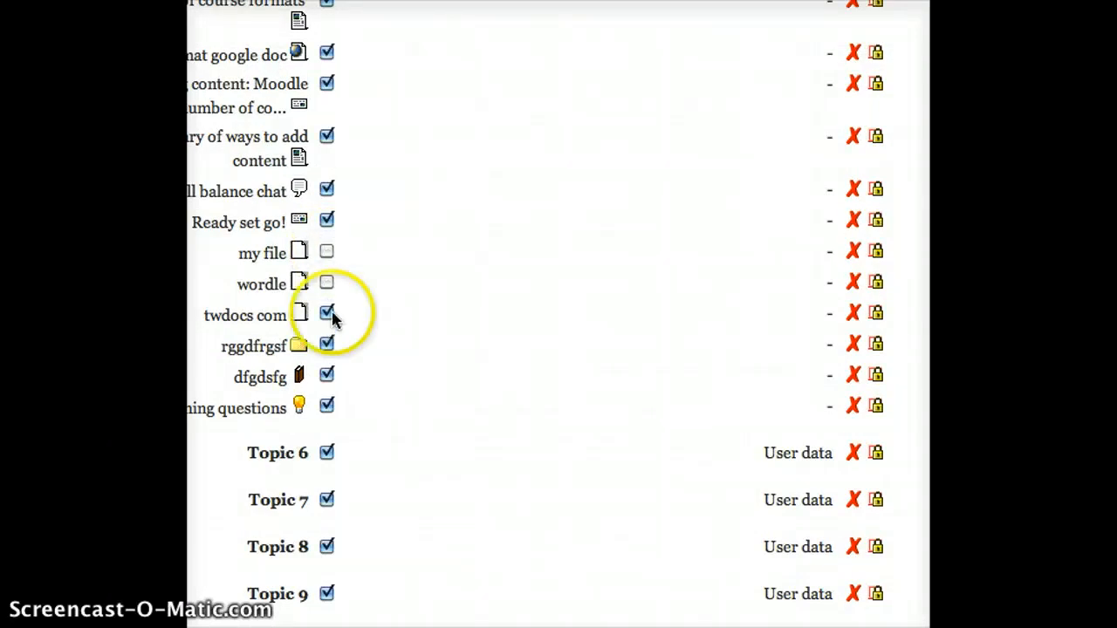
left_click(327, 313)
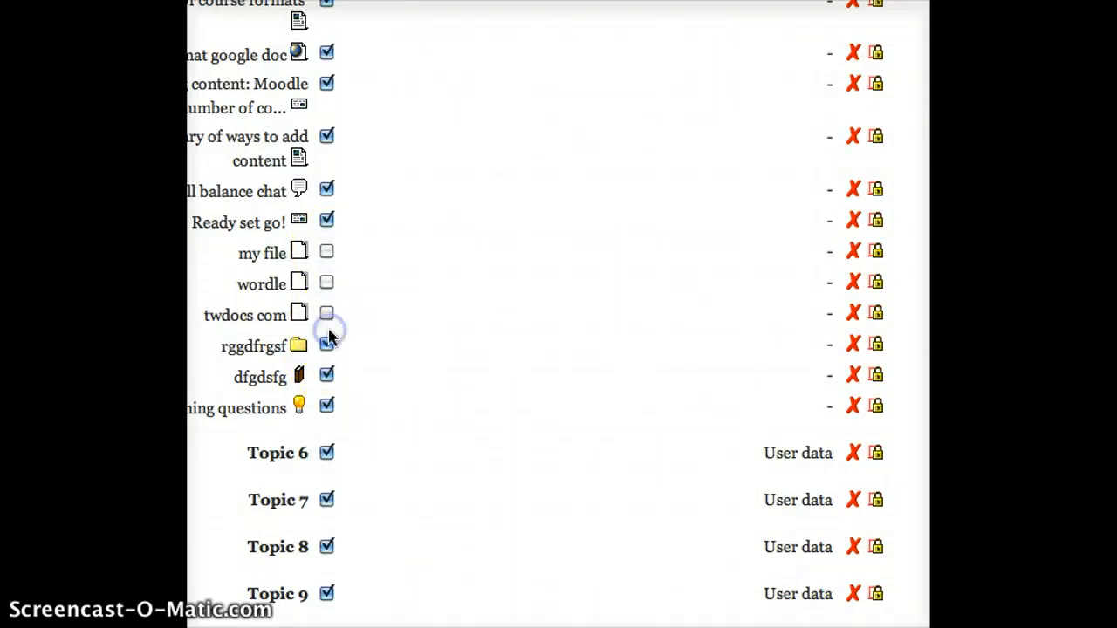
left_click(327, 344)
left_click(328, 375)
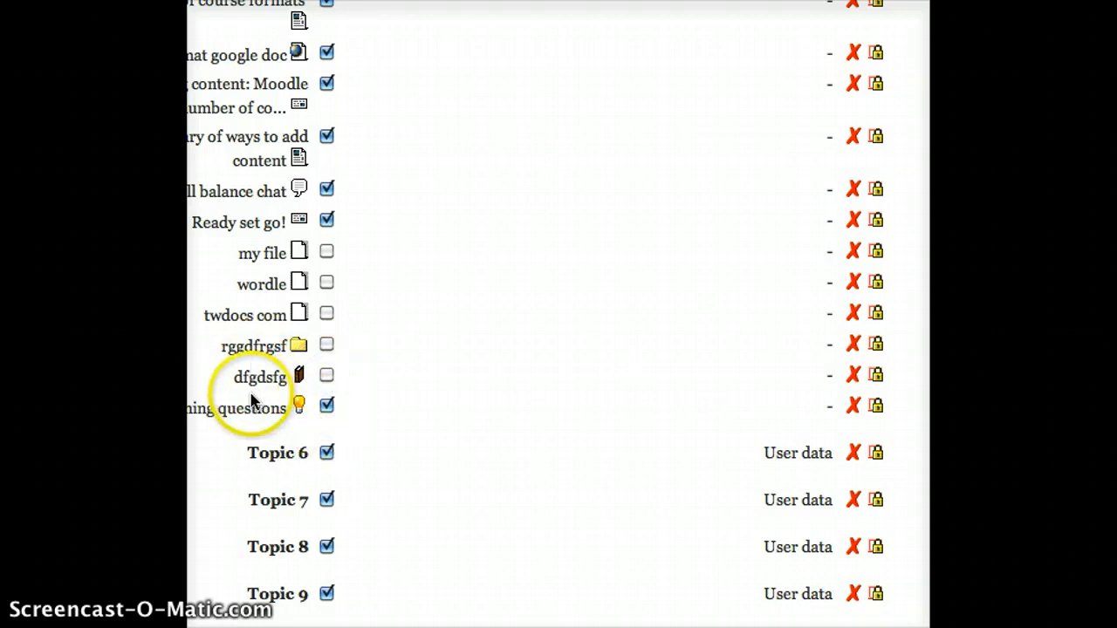
left_click(326, 407)
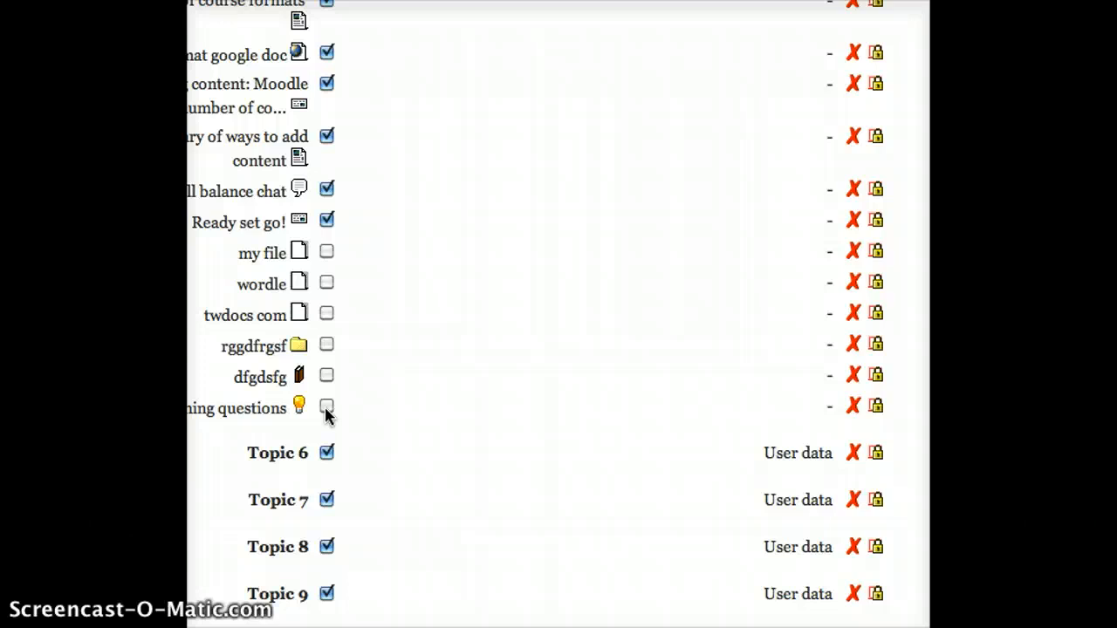
scroll(590, 245, "down", 5)
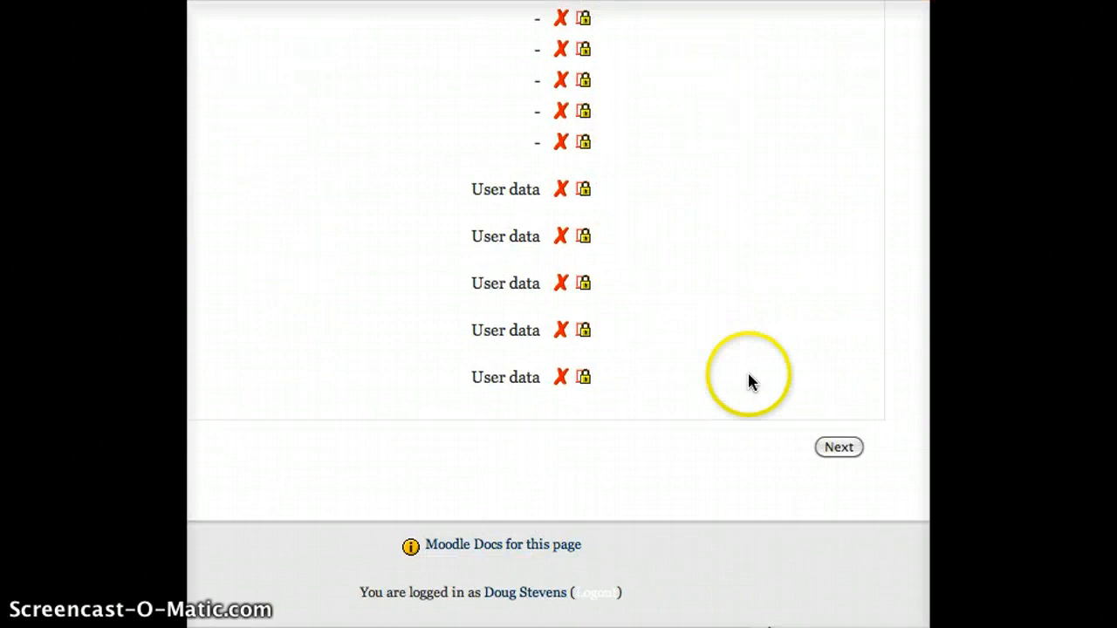
- Review the backup confirmation page, then run Perform backup to create the file
left_click(837, 449)
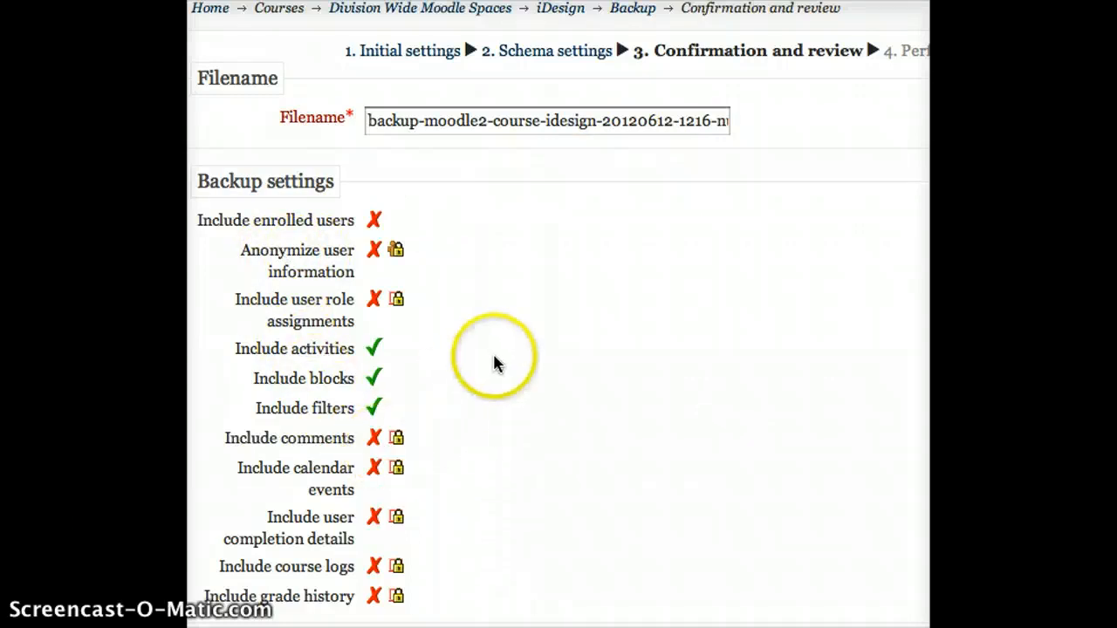
scroll(495, 365, "down", 3)
scroll(495, 365, "down", 3)
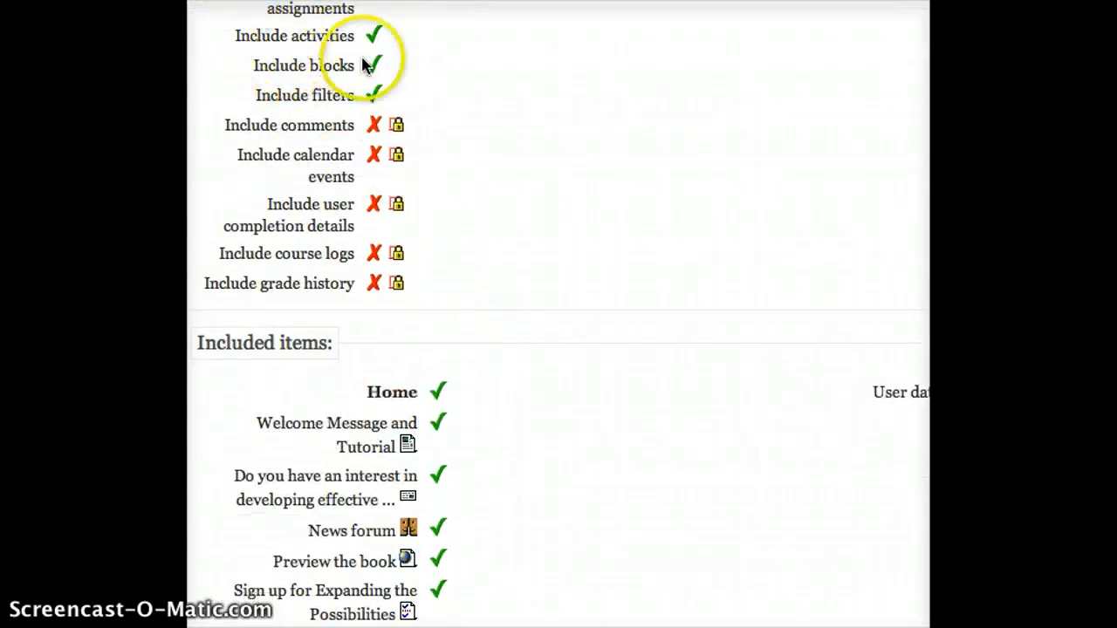
scroll(332, 135, "down", 5)
scroll(339, 144, "down", 5)
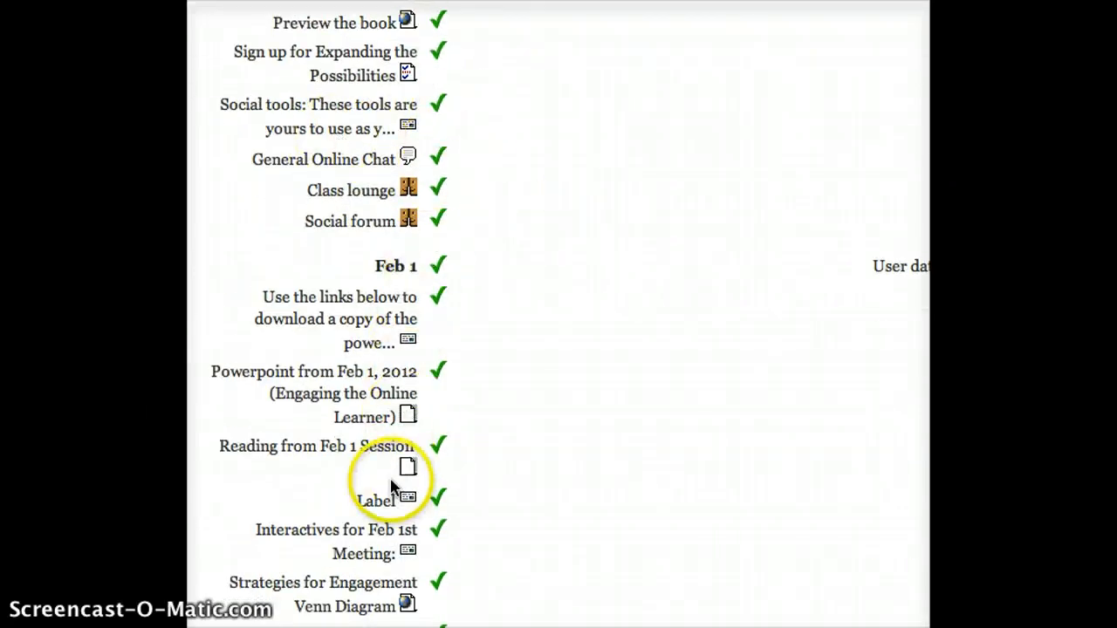
scroll(571, 361, "down", 10)
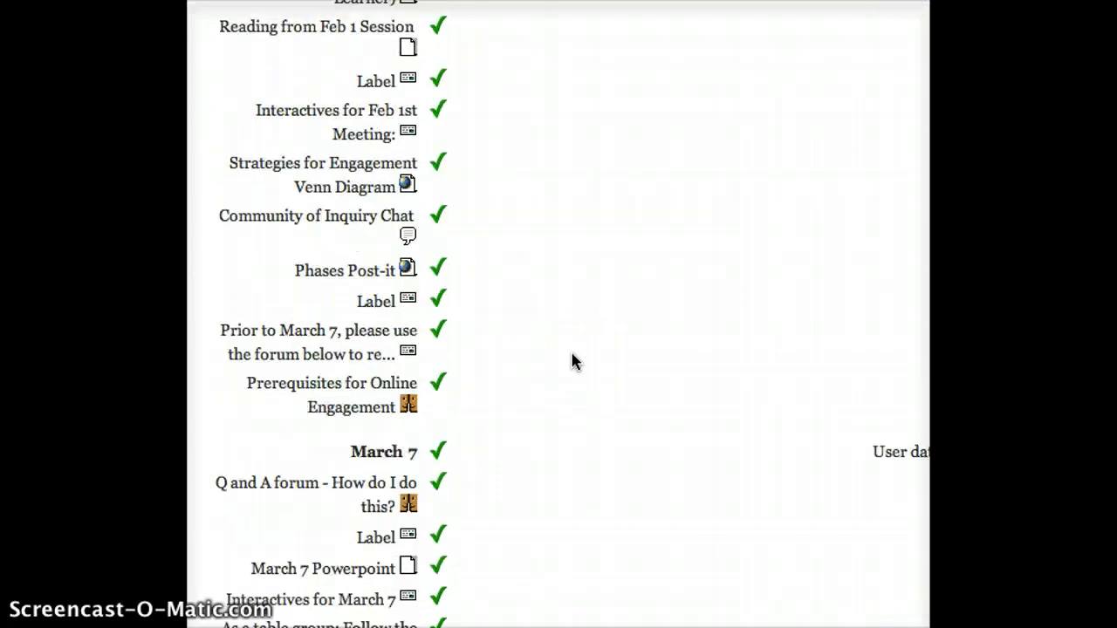
scroll(572, 361, "down", 20)
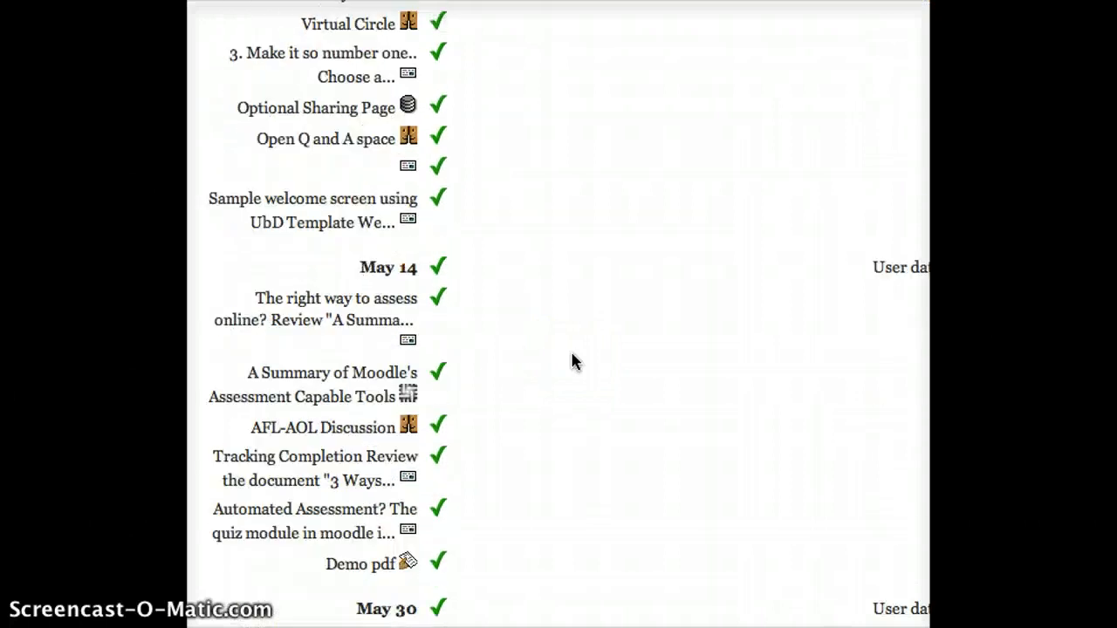
scroll(573, 362, "down", 10)
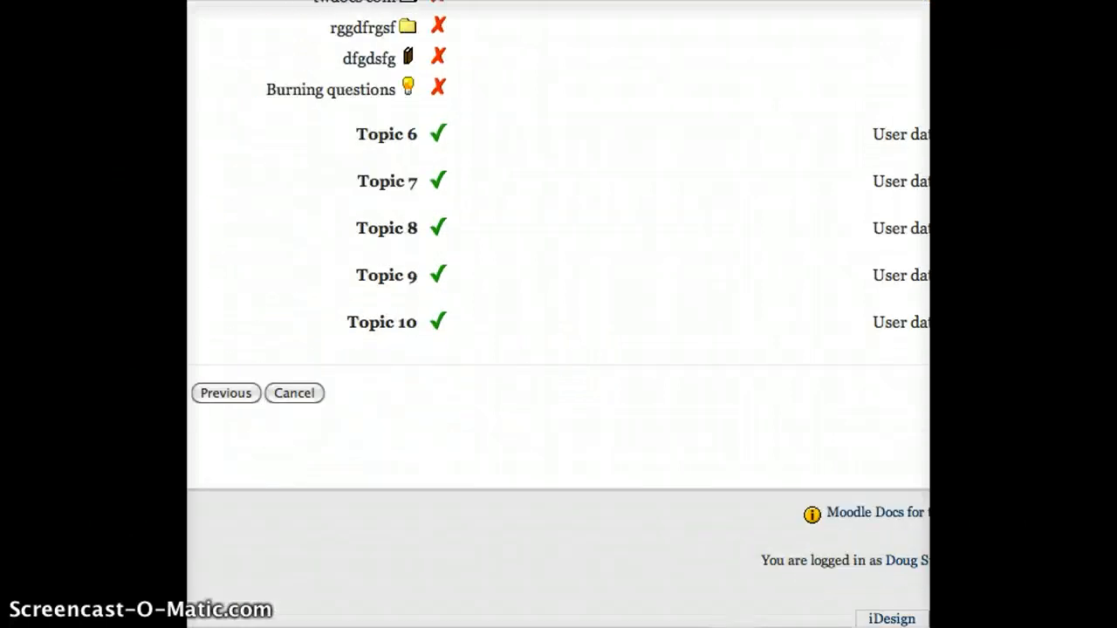
scroll(559, 314, "right", 5)
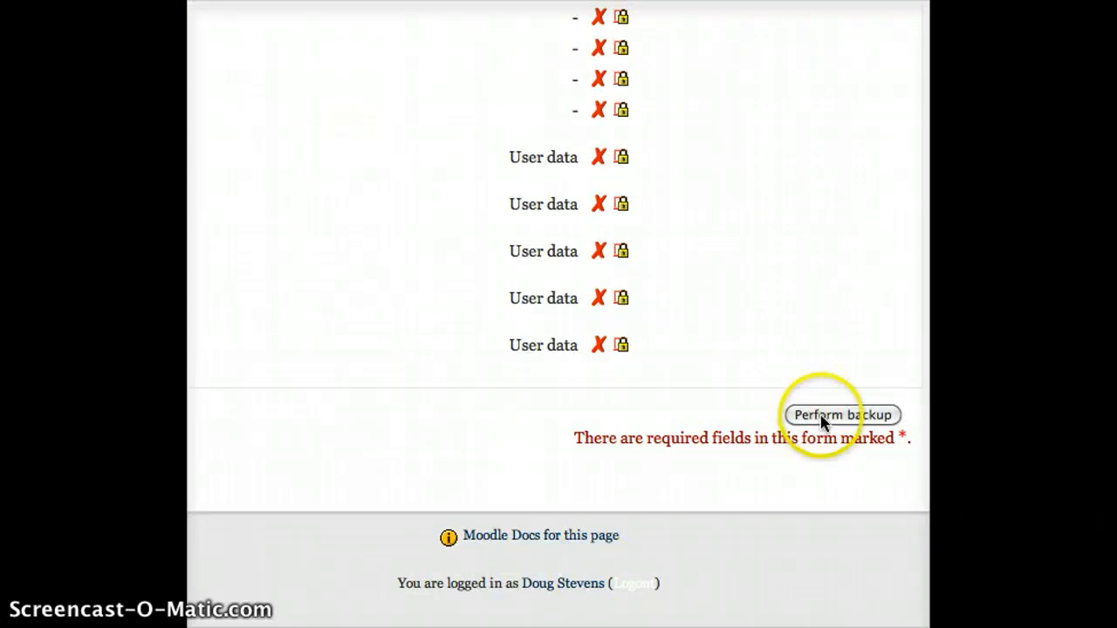
left_click(841, 422)
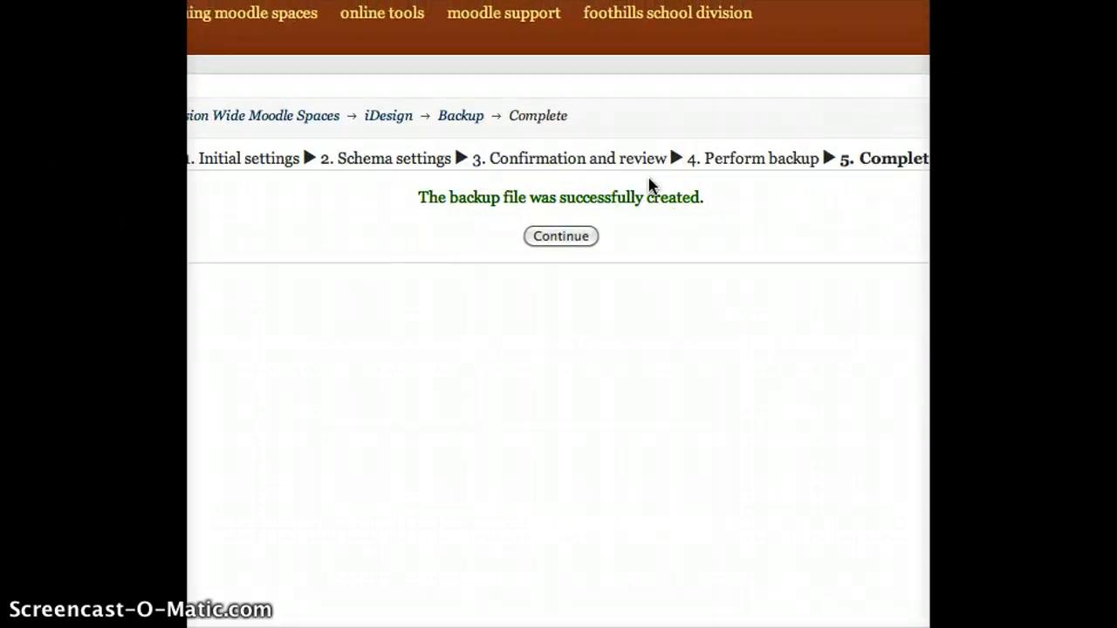
- Continue to the backup area showing the new 25MB iDesign backup from 12 June 2012
left_click(569, 234)
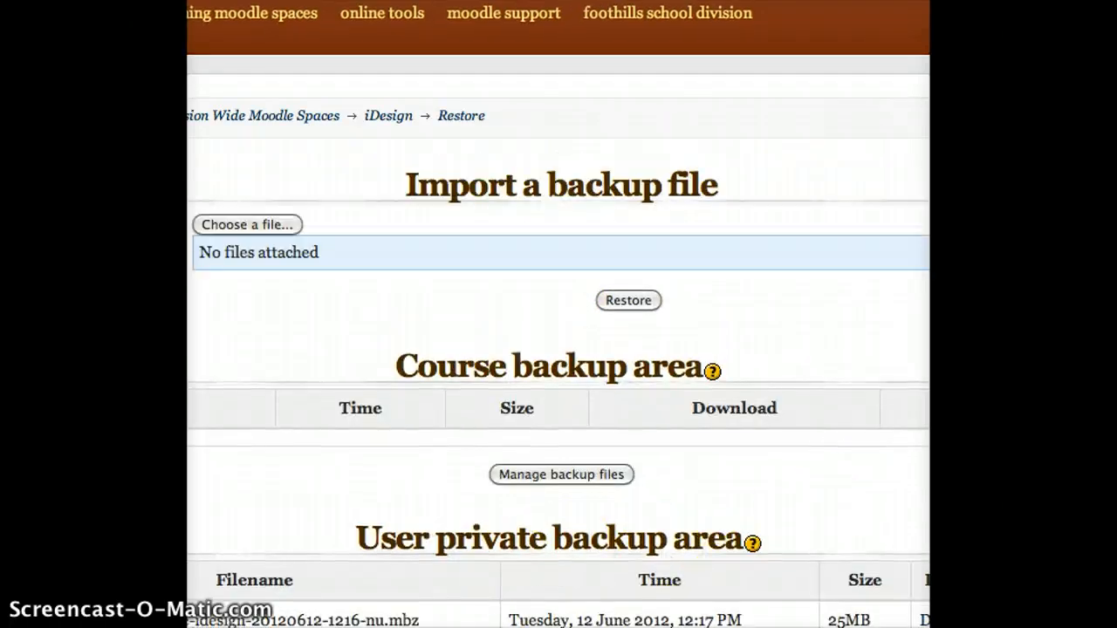
scroll(536, 327, "down", 3)
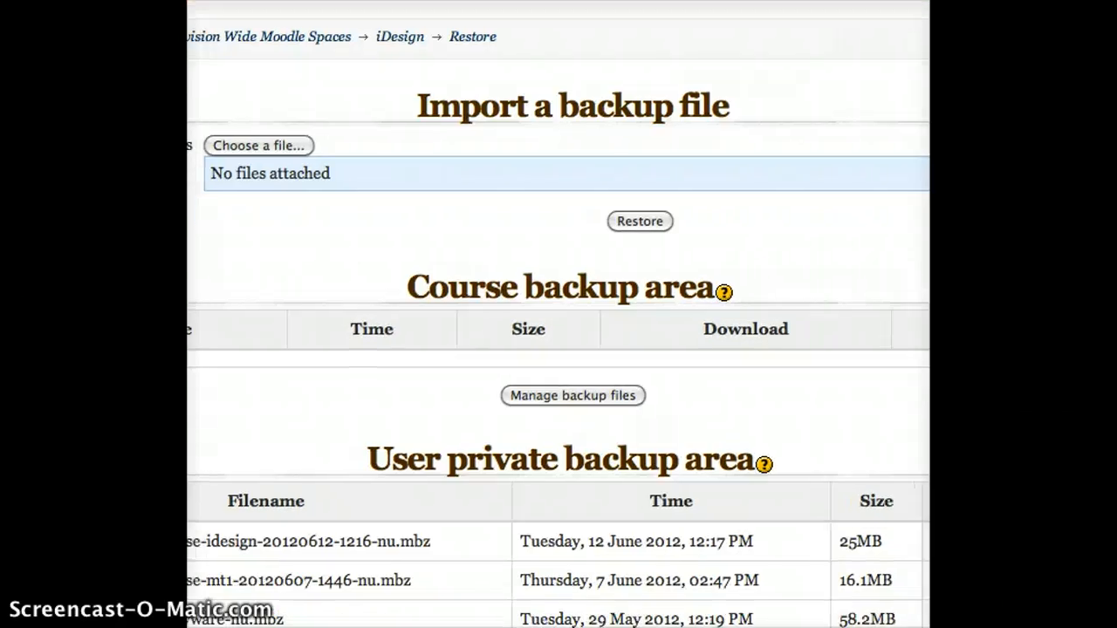
scroll(536, 326, "down", 4)
scroll(536, 330, "down", 3)
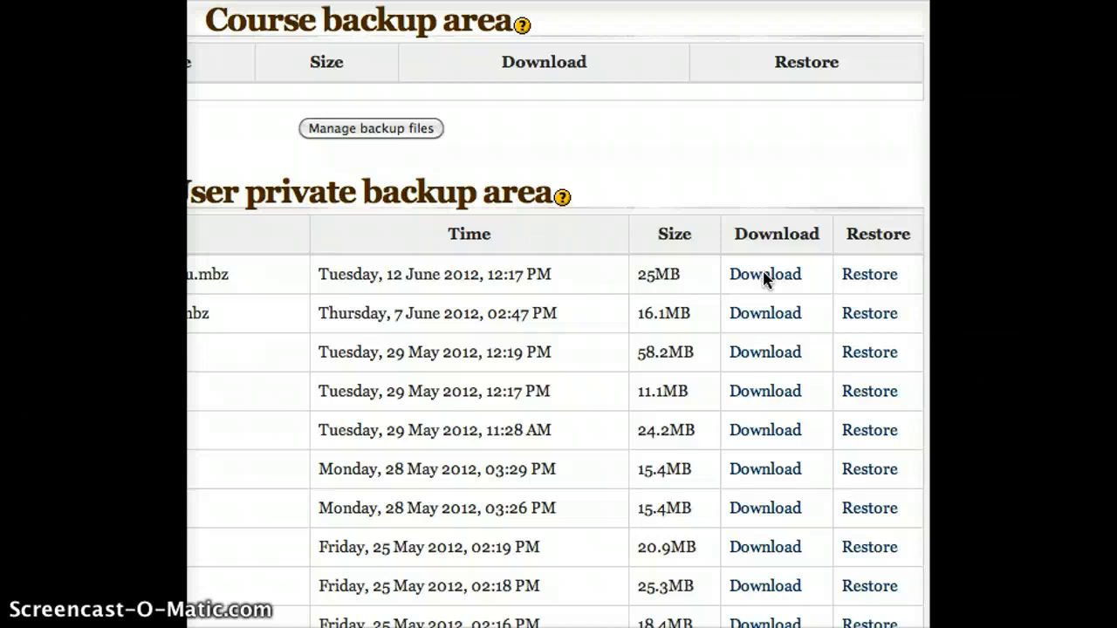
- Save the newest backup link as a file, browsing via Moodle Template Courses into Division Office Courses
right_click(764, 276)
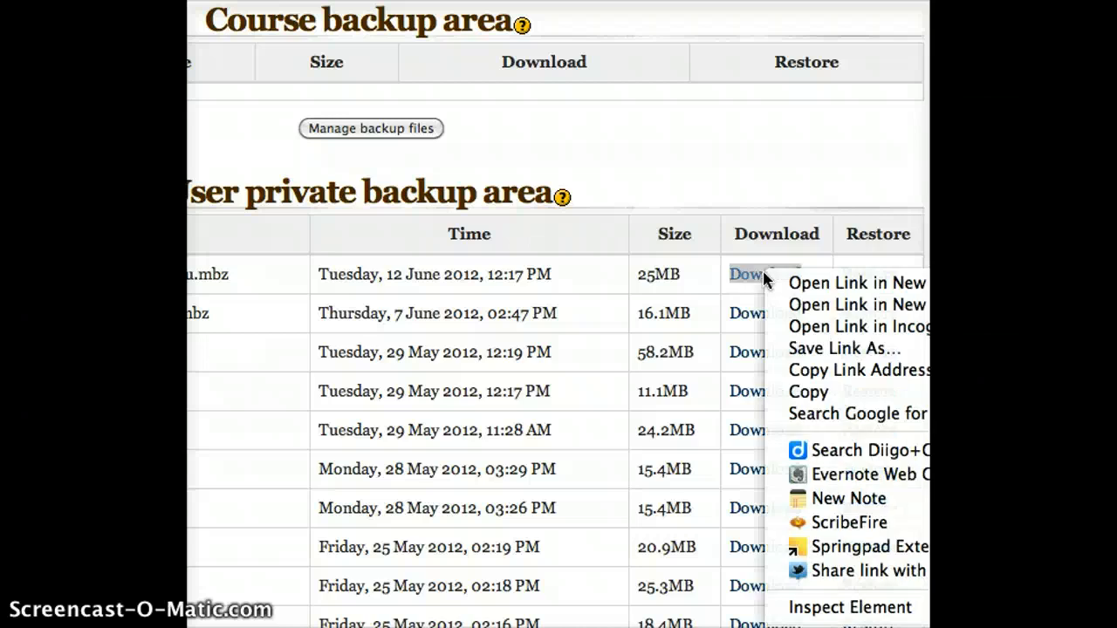
left_click(818, 350)
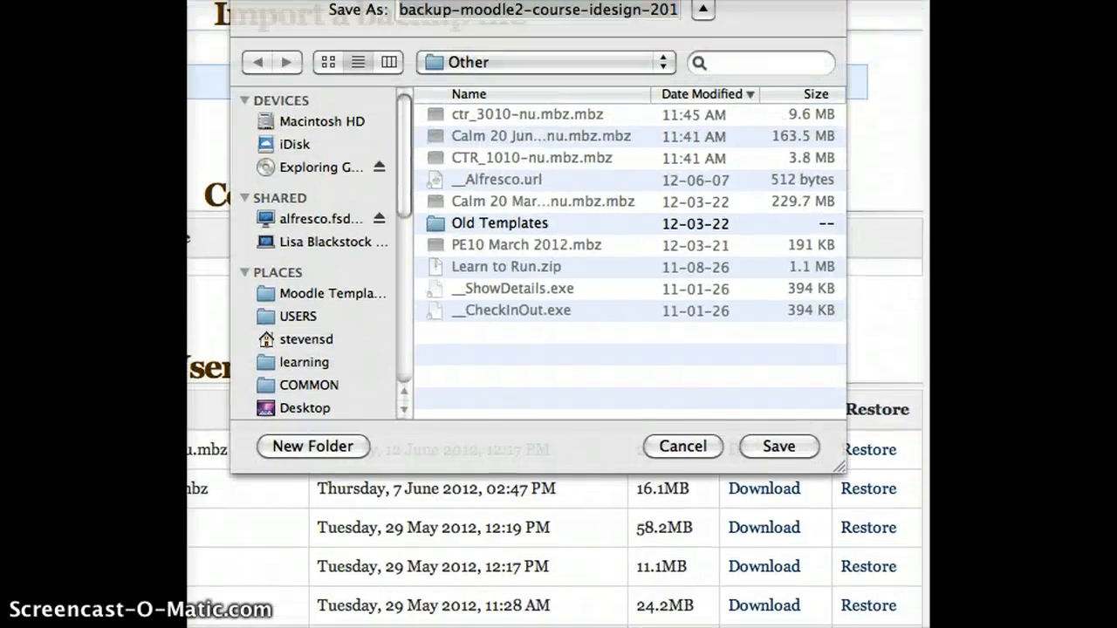
left_click(515, 68)
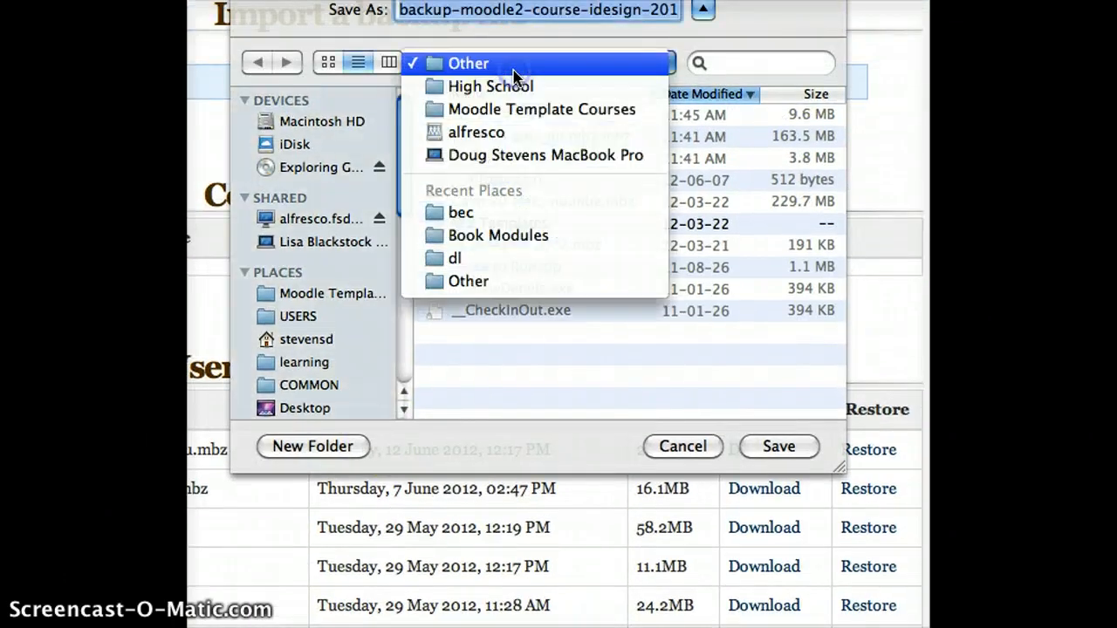
left_click(492, 87)
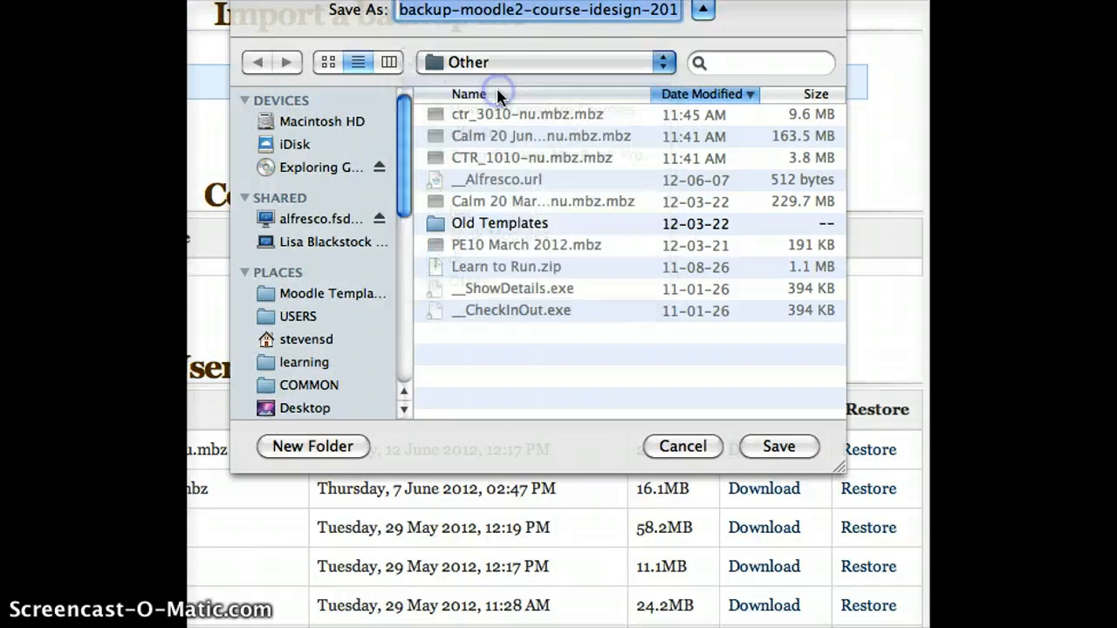
left_click(502, 63)
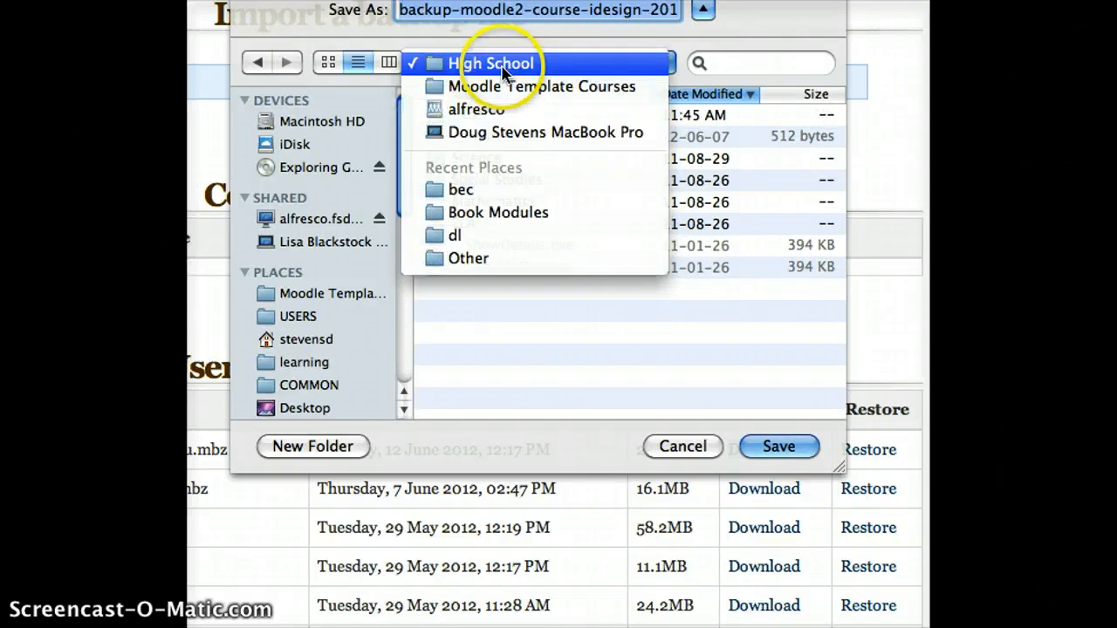
left_click(506, 86)
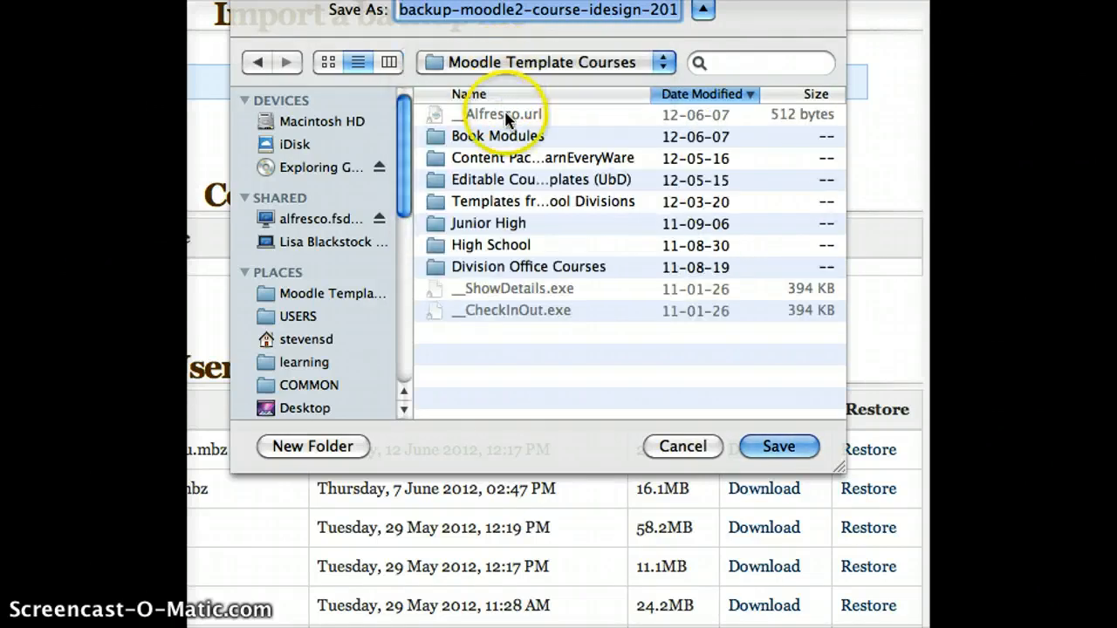
double_click(487, 267)
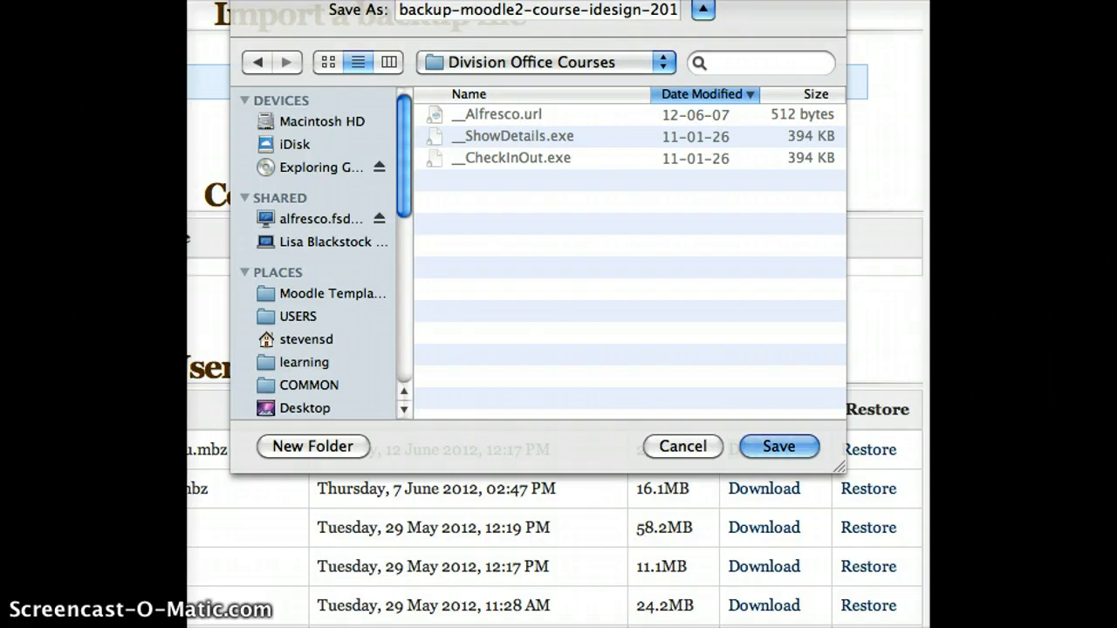
- Replace the file name prefix with 'EXPANDING THE POSSIBILITIES' and save the backup
left_click(487, 627)
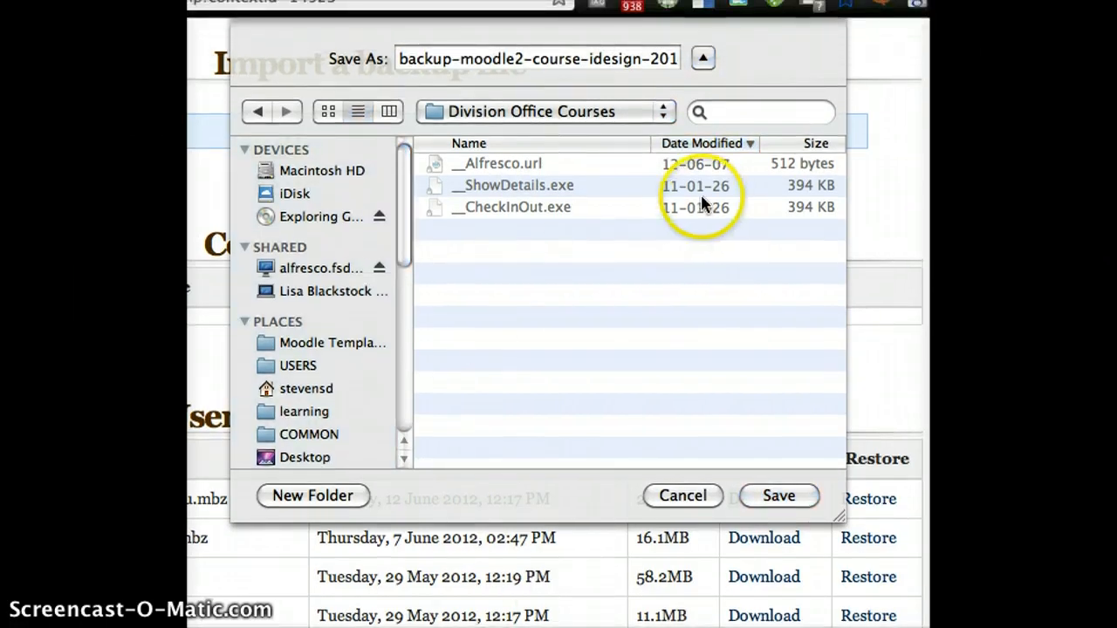
left_click(637, 58)
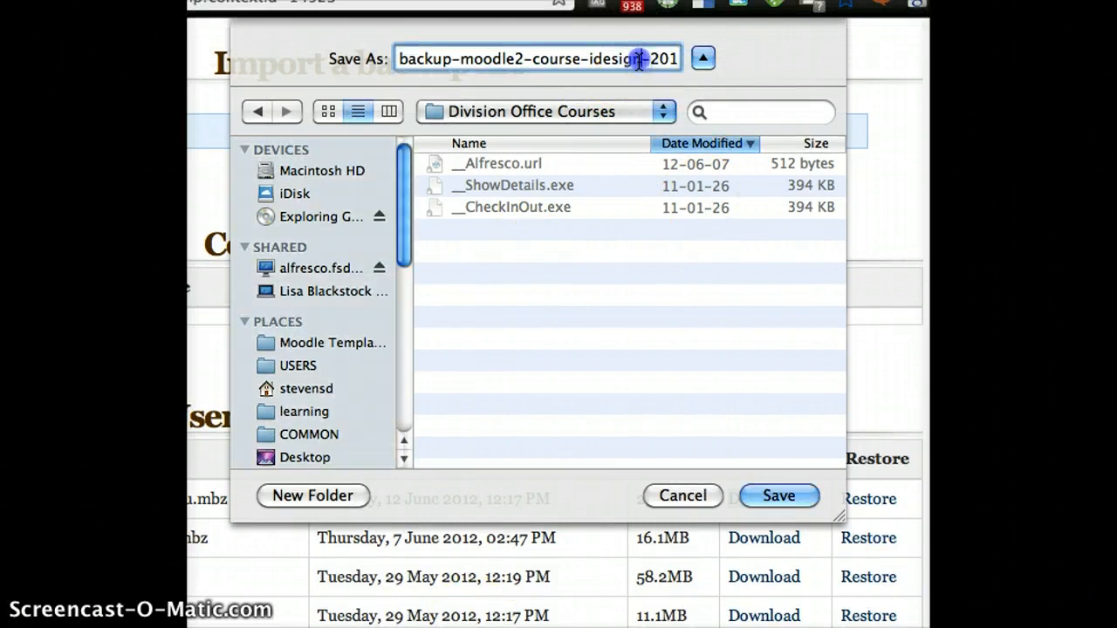
type("EX")
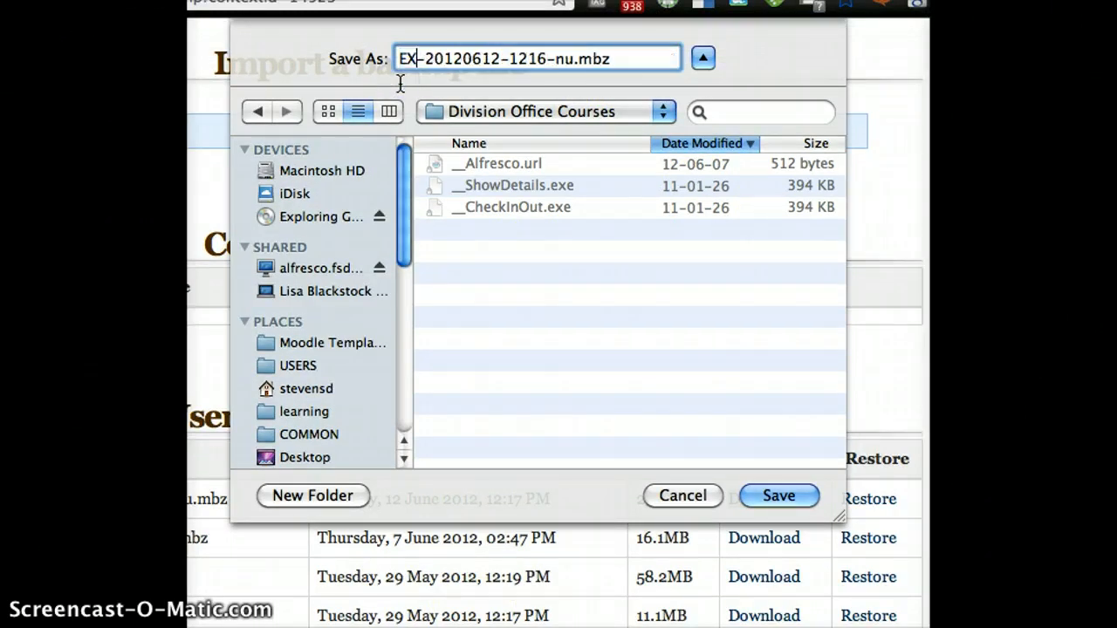
type("PAND ")
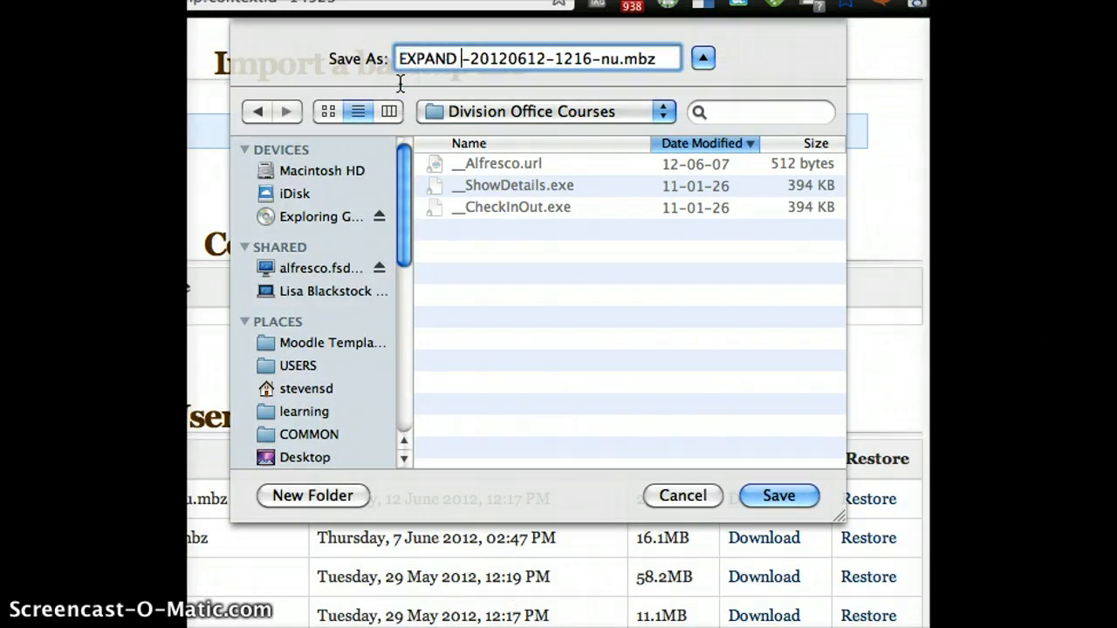
type("ING THE PO")
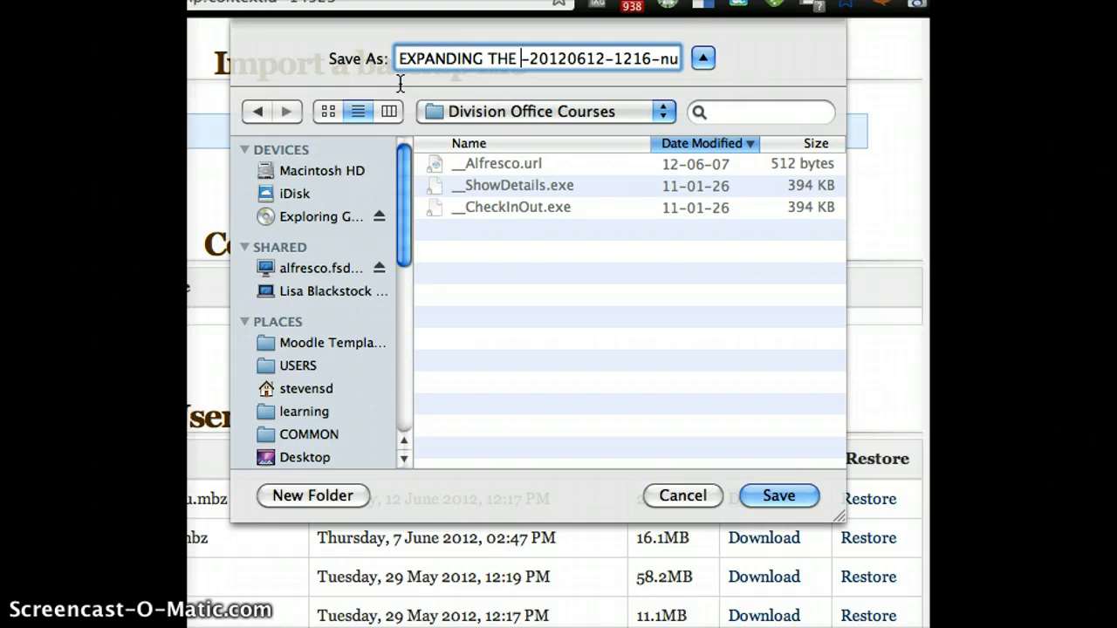
type("SSIBIL")
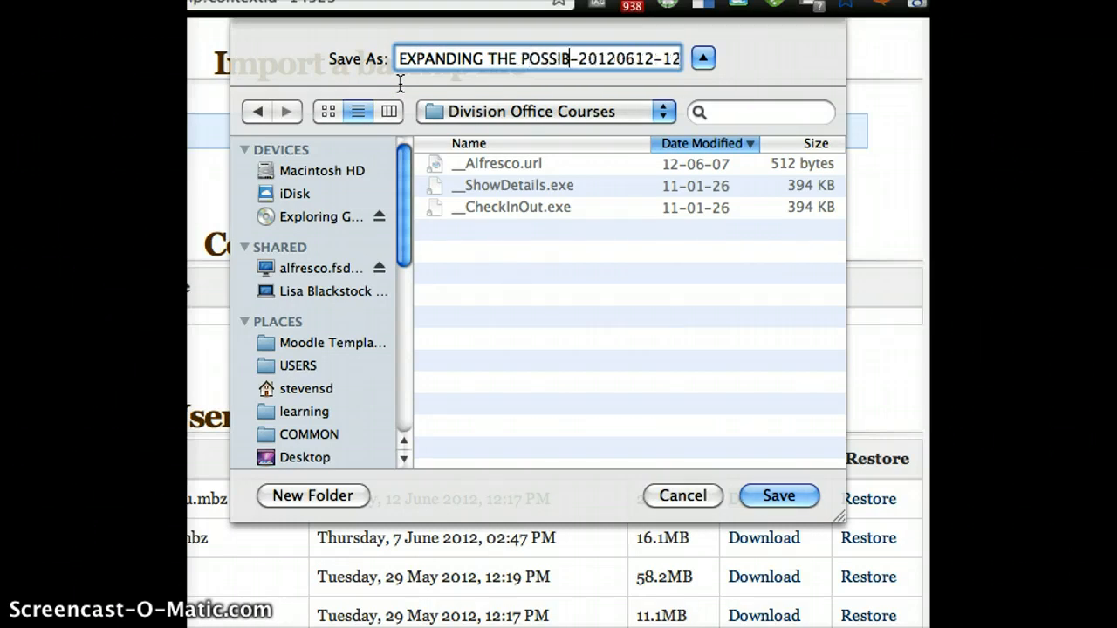
type("ITIES")
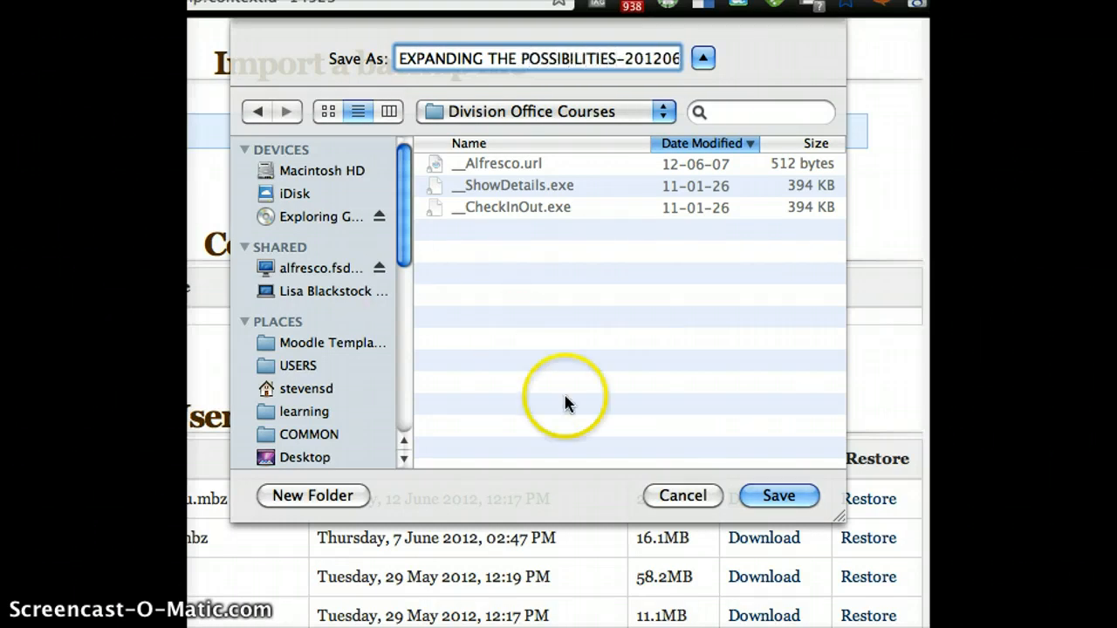
left_click(792, 496)
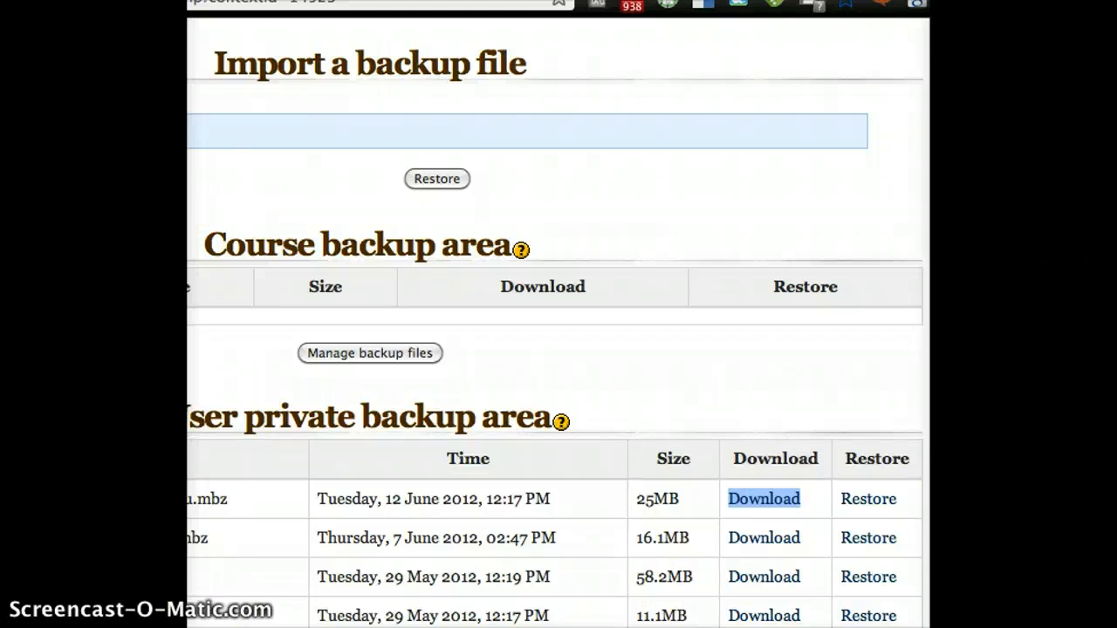
scroll(559, 323, "up", 5)
left_click(212, 246)
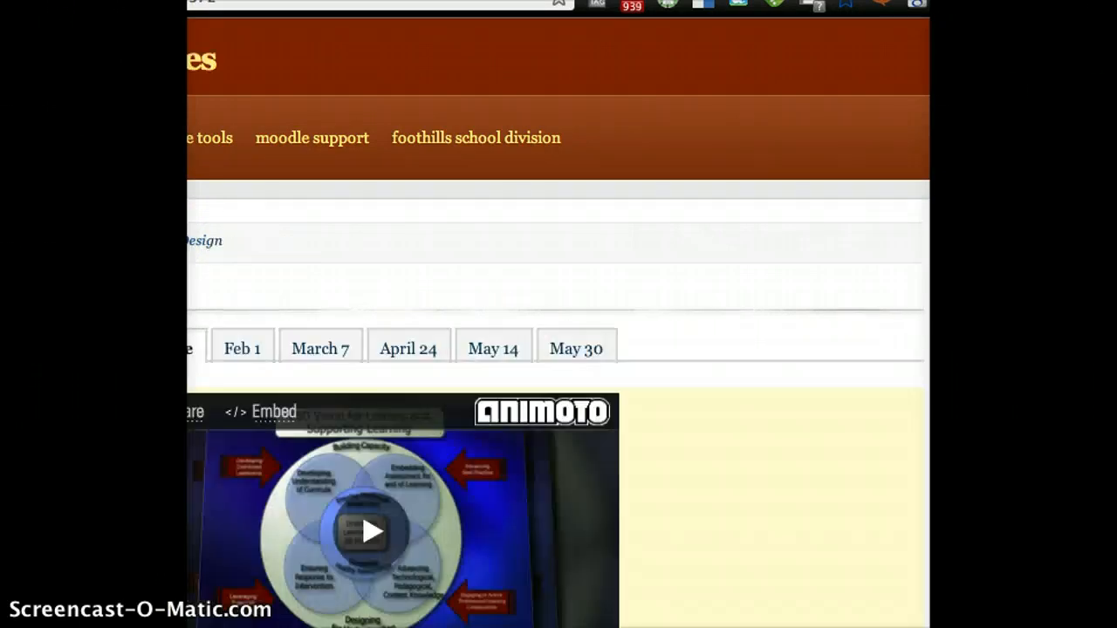
scroll(559, 323, "down", 15)
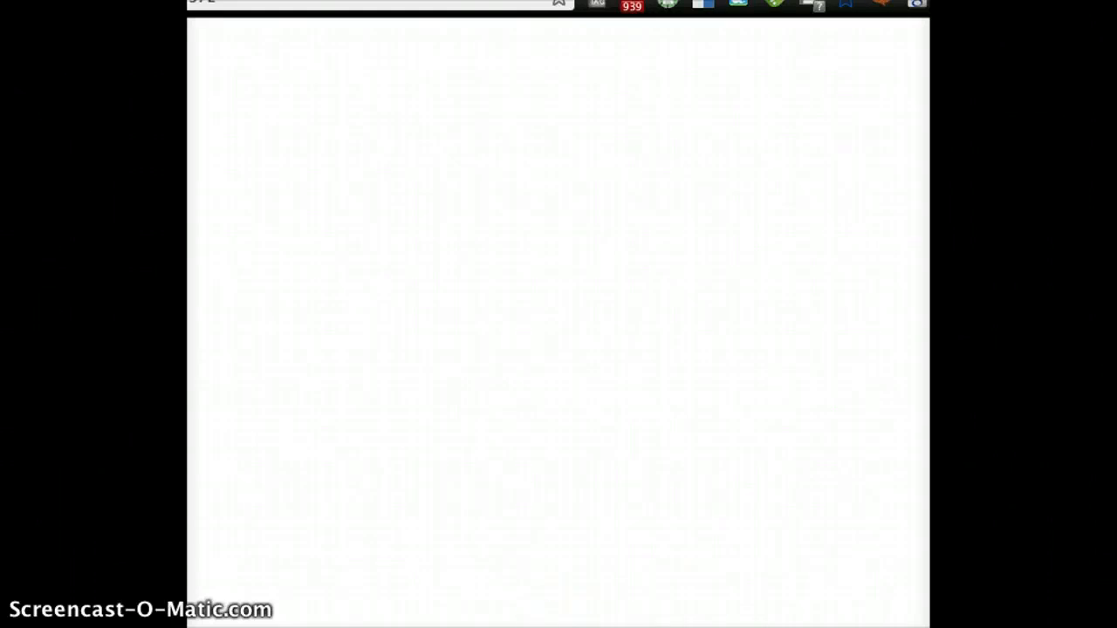
scroll(646, 269, "up", 15)
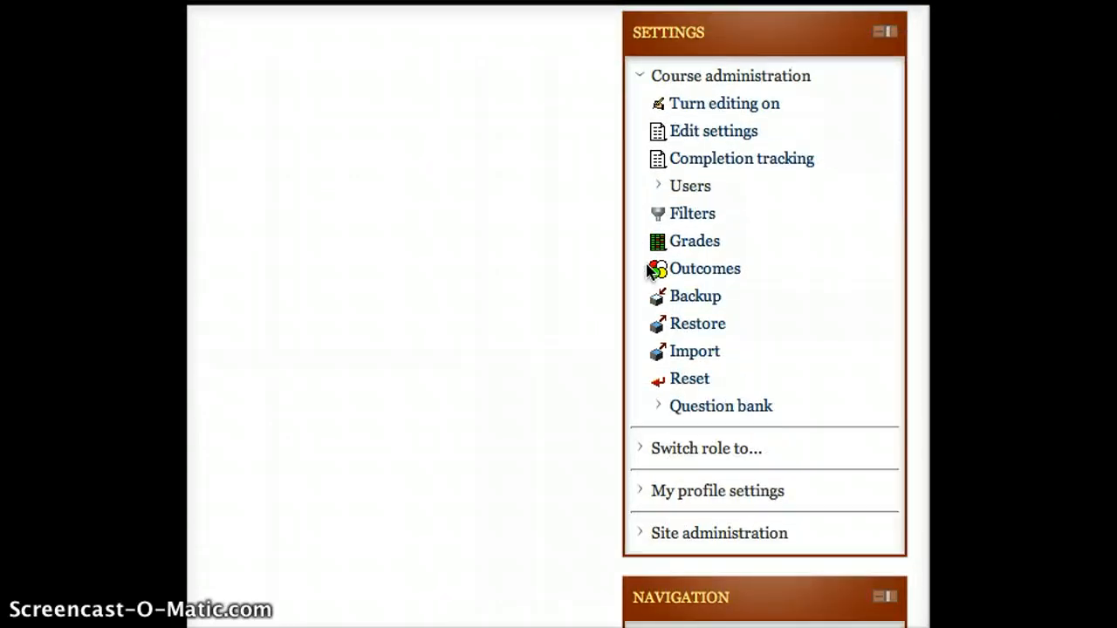
scroll(646, 271, "up", 1)
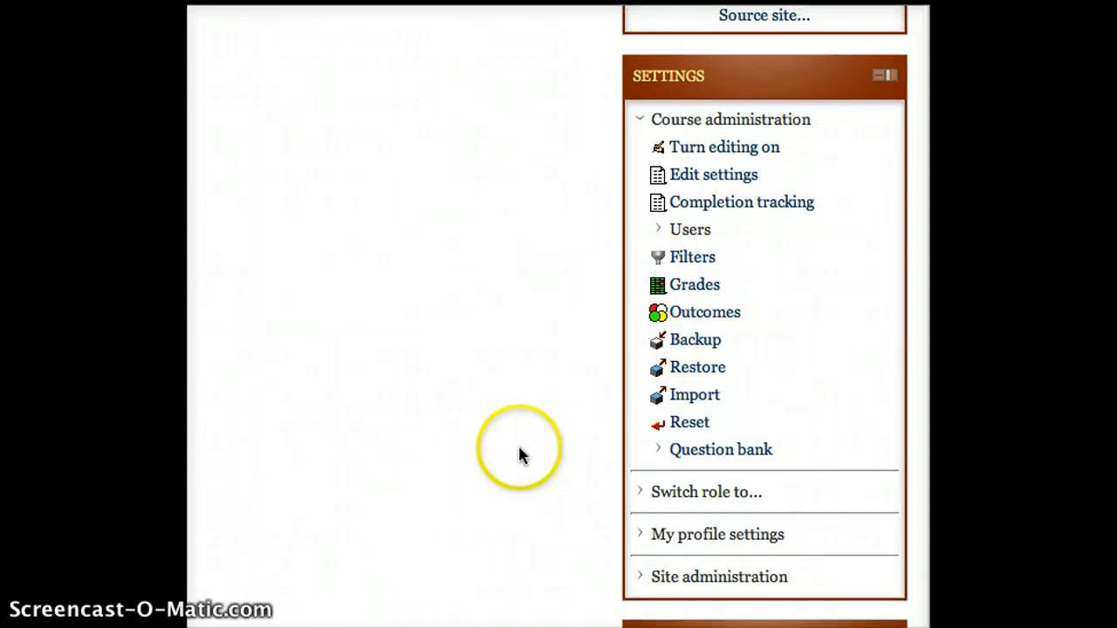
left_click(700, 370)
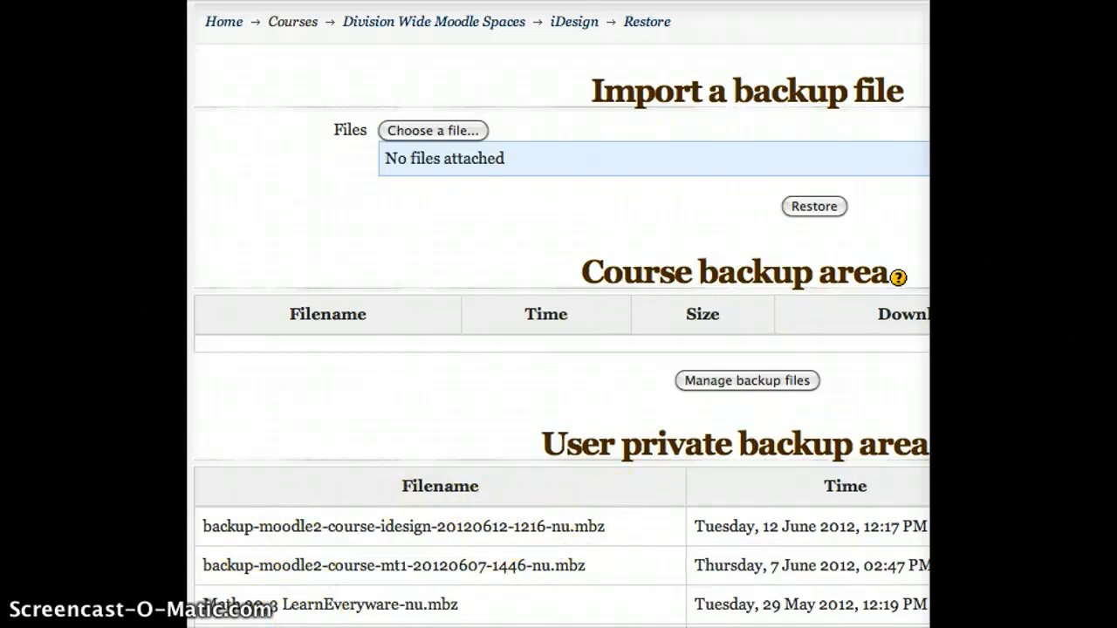
scroll(835, 599, "right", 8)
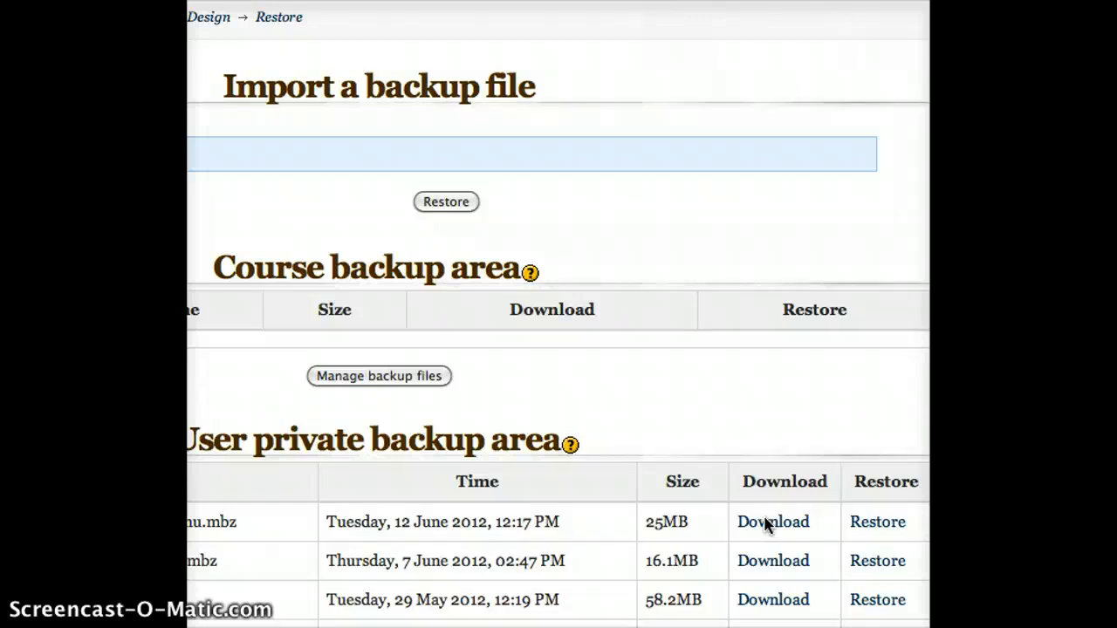
scroll(559, 314, "up", 3)
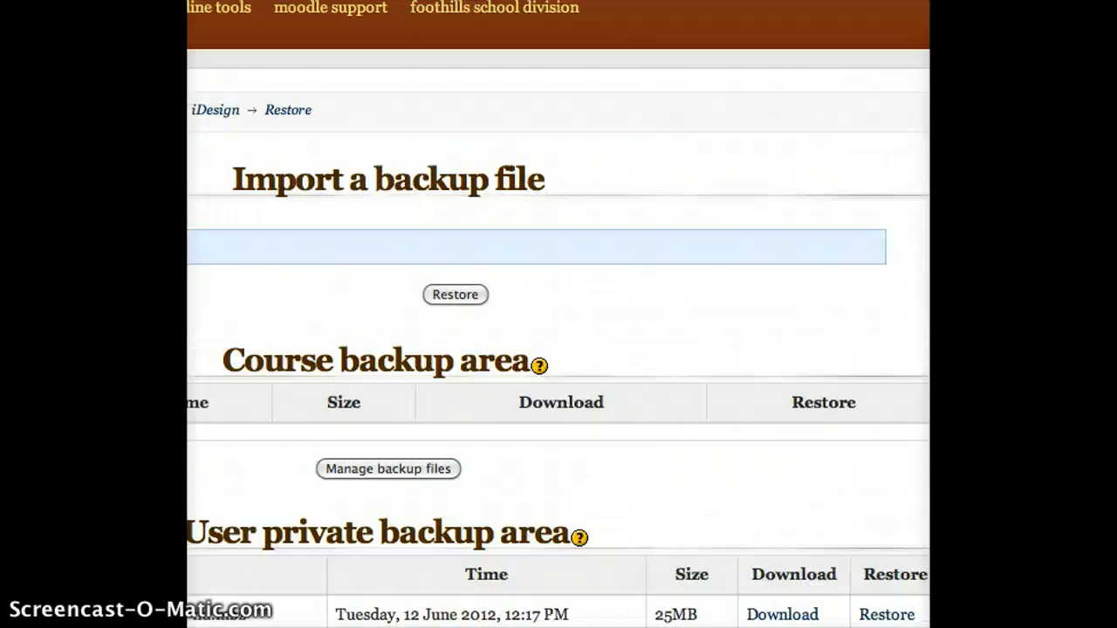